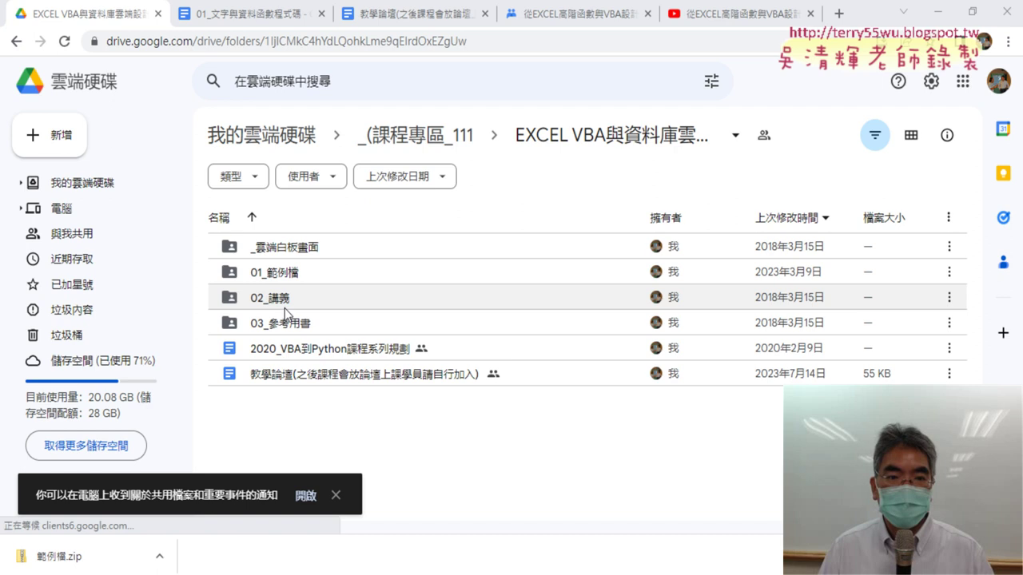
Open the 01_範例檔 folder in Google Drive and select 範例檔.zip.
{"action": "left_click", "coordinate": [293, 277]}
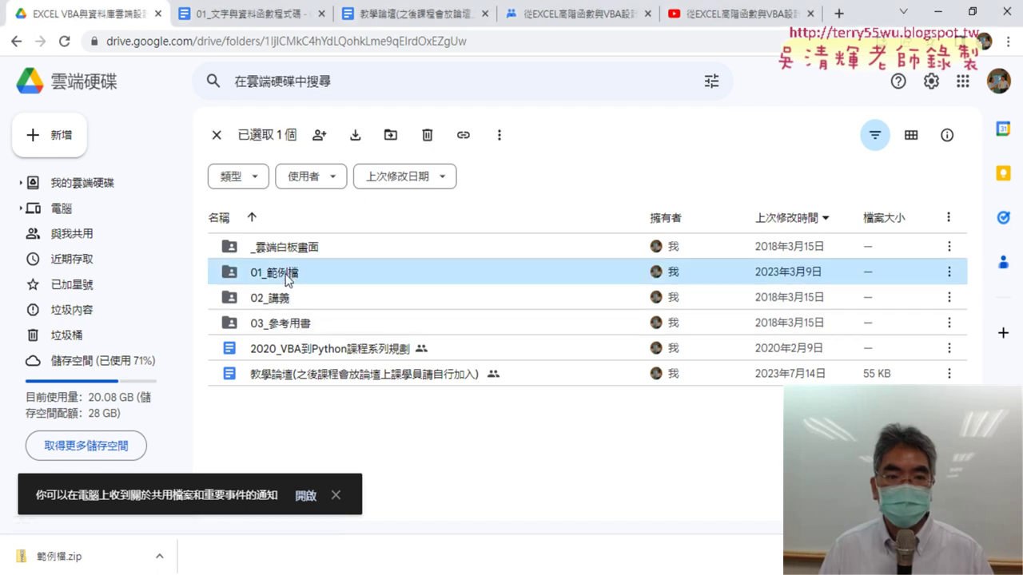
{"action": "double_click", "coordinate": [286, 276]}
{"action": "left_click", "coordinate": [277, 249]}
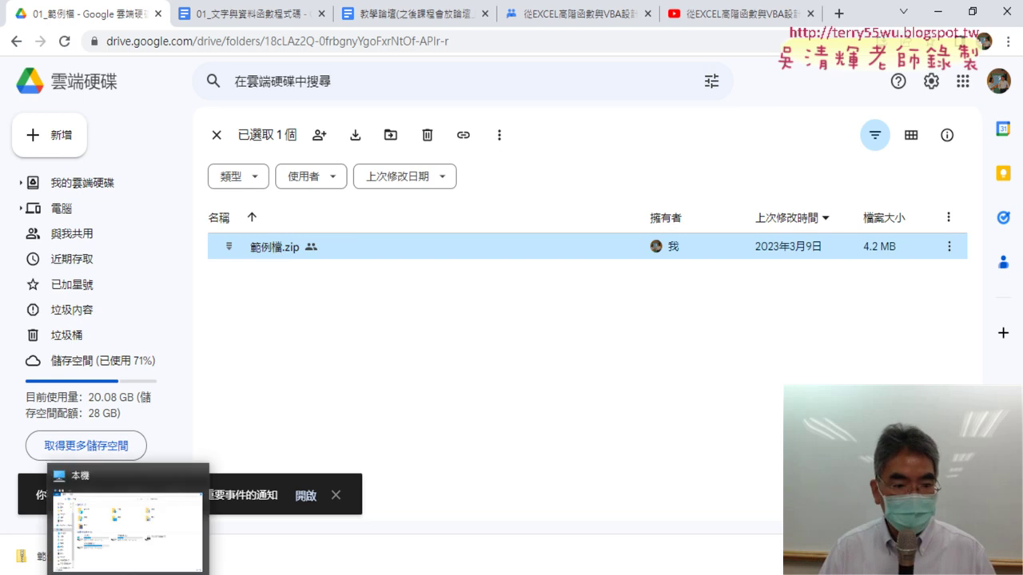
{"action": "left_click", "coordinate": [128, 531]}
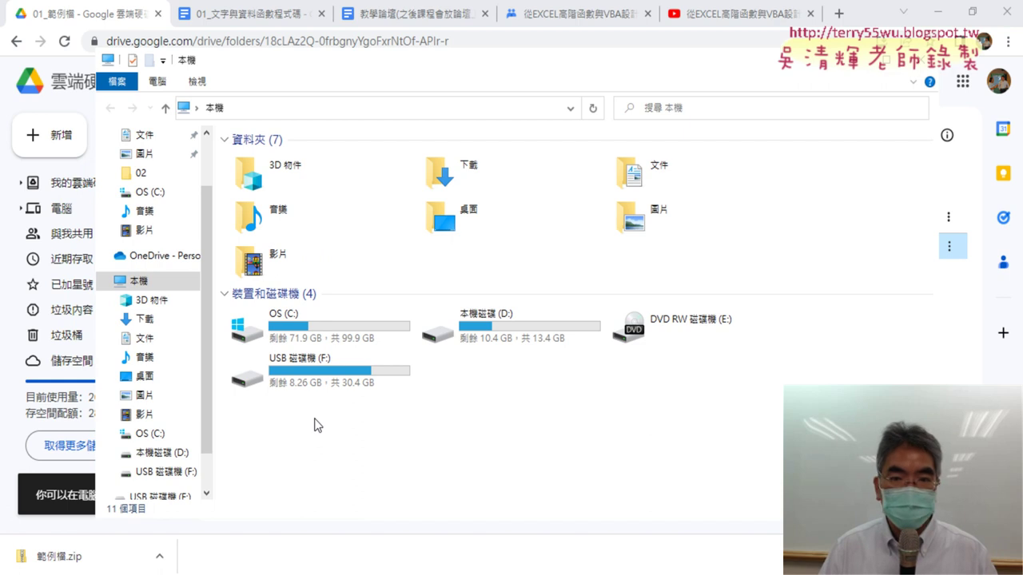
Download 範例檔.zip with its 下載 command and open the finished download's options.
{"action": "left_click", "coordinate": [855, 68]}
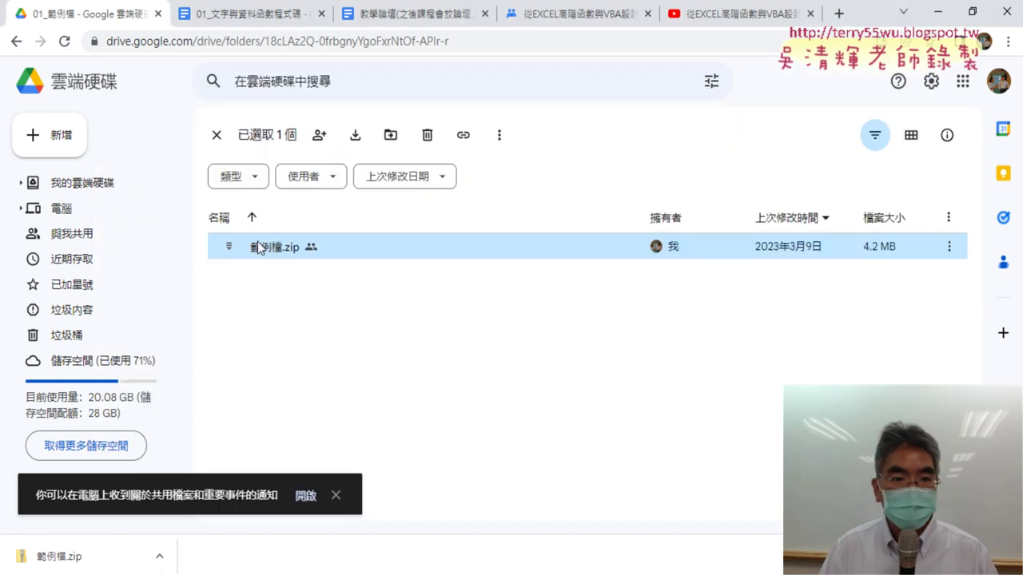
{"action": "right_click", "coordinate": [263, 246]}
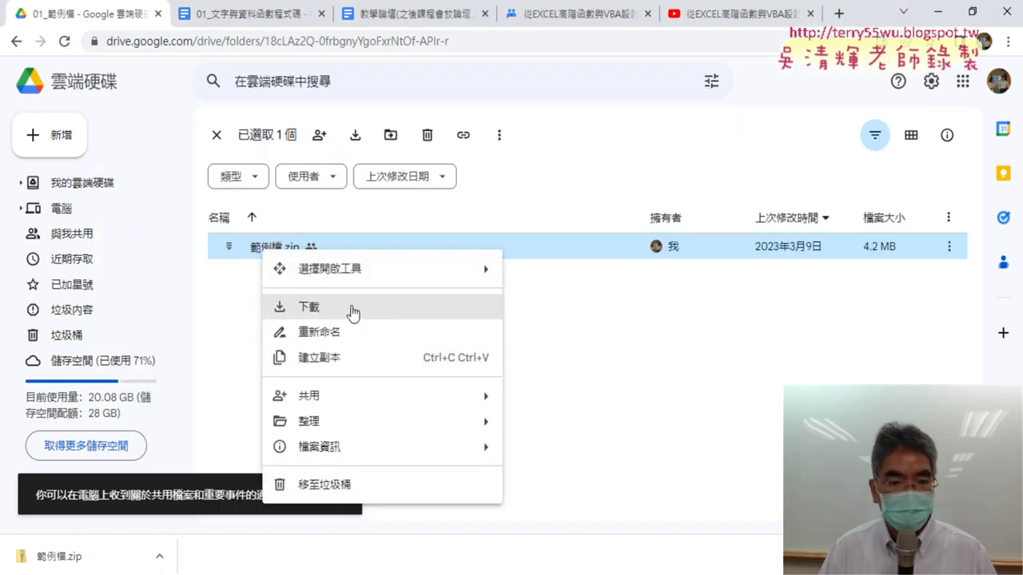
{"action": "left_click", "coordinate": [439, 308]}
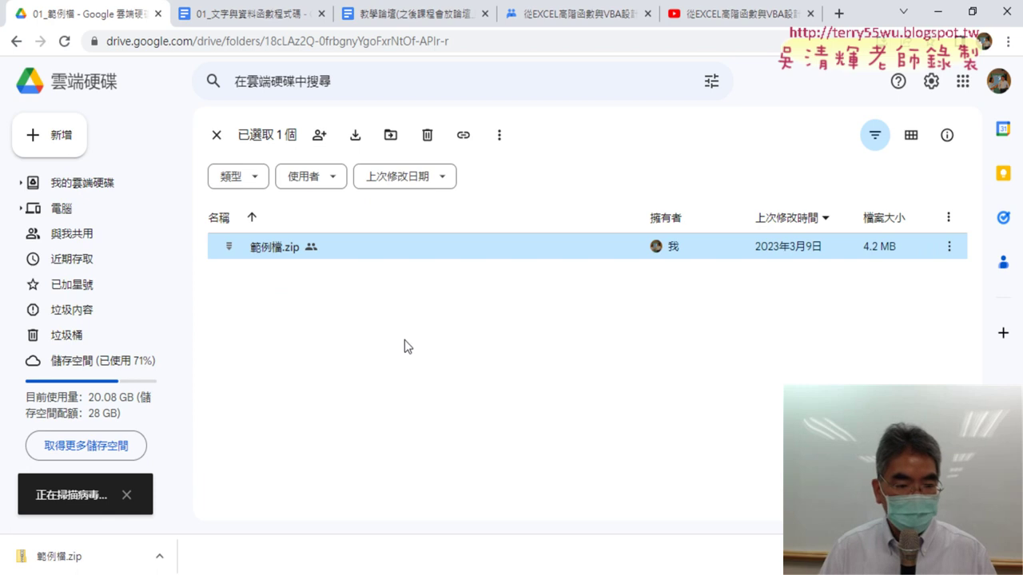
{"action": "left_click", "coordinate": [159, 556]}
Show the downloaded 範例檔.zip in its folder and extract all of its contents.
{"action": "left_click", "coordinate": [196, 507]}
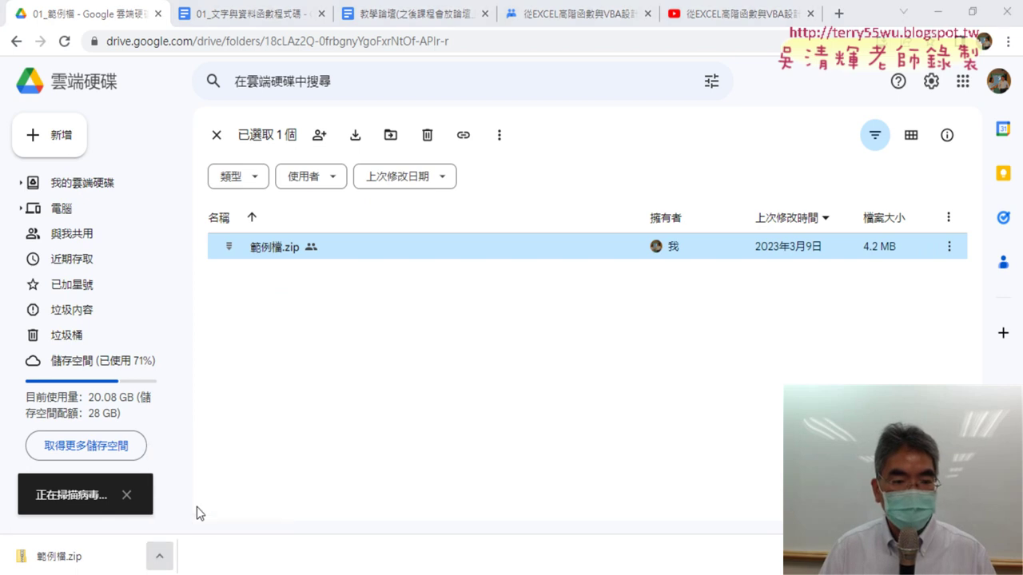
{"action": "right_click", "coordinate": [312, 208]}
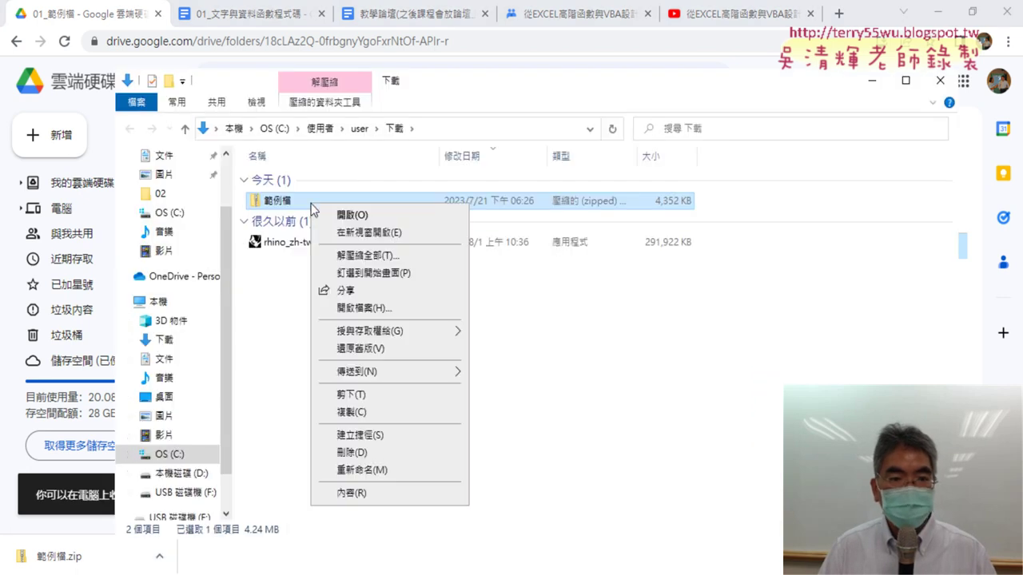
{"action": "left_click", "coordinate": [360, 257]}
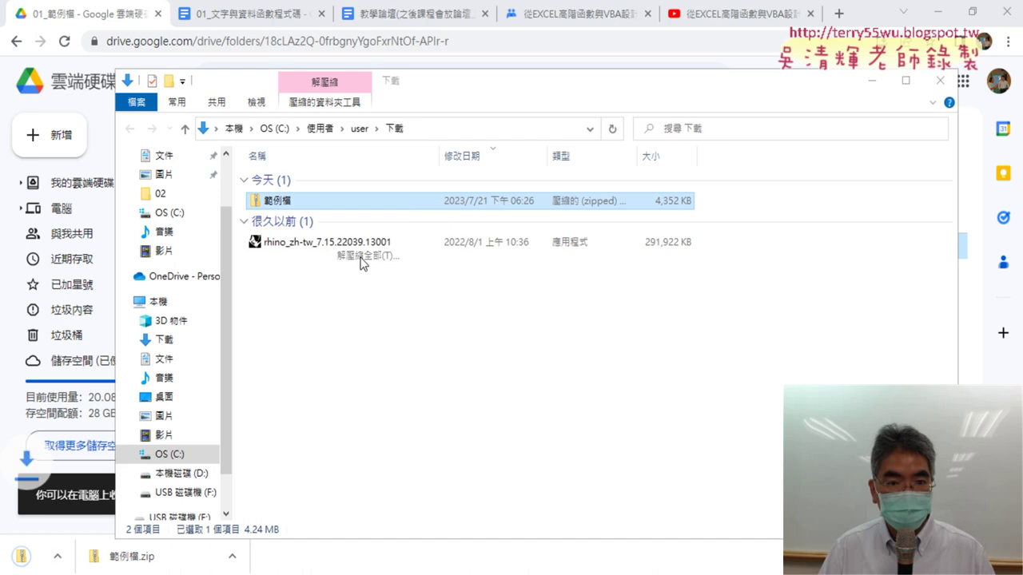
{"action": "left_click", "coordinate": [657, 451]}
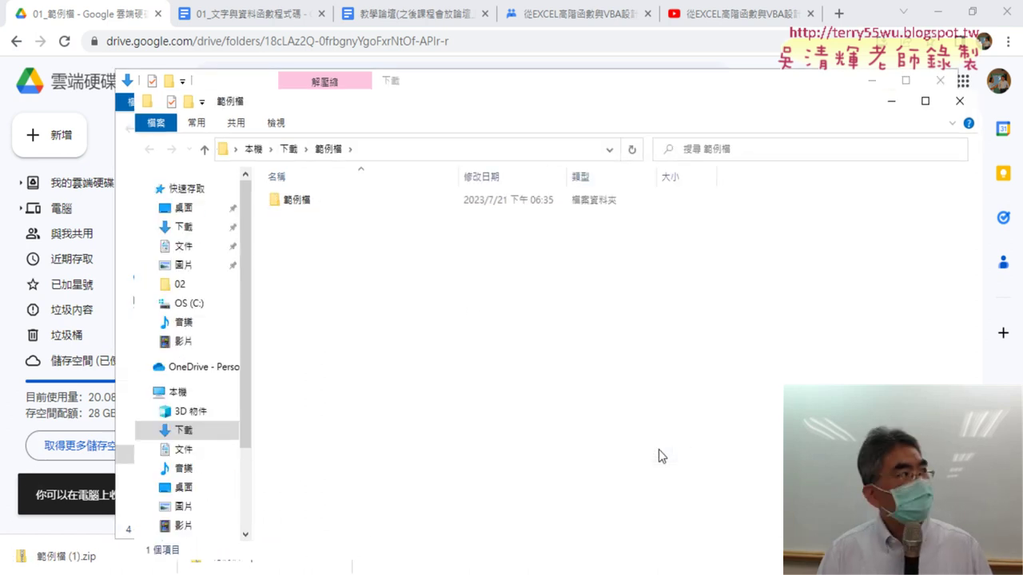
Open the extracted 範例檔 folder and select the 01文字與資料函數 folder.
{"action": "left_click", "coordinate": [318, 200]}
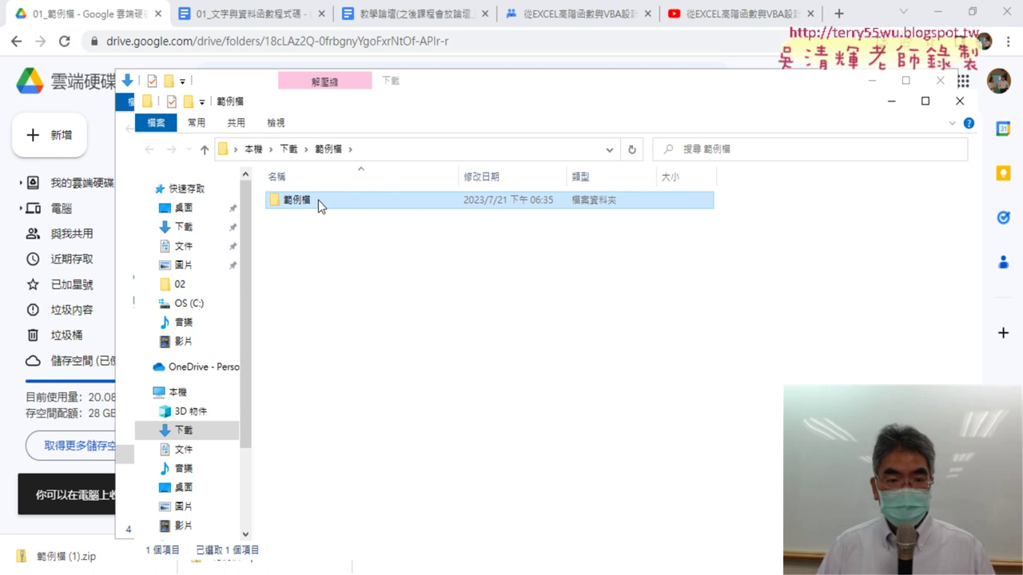
{"action": "double_click", "coordinate": [403, 202]}
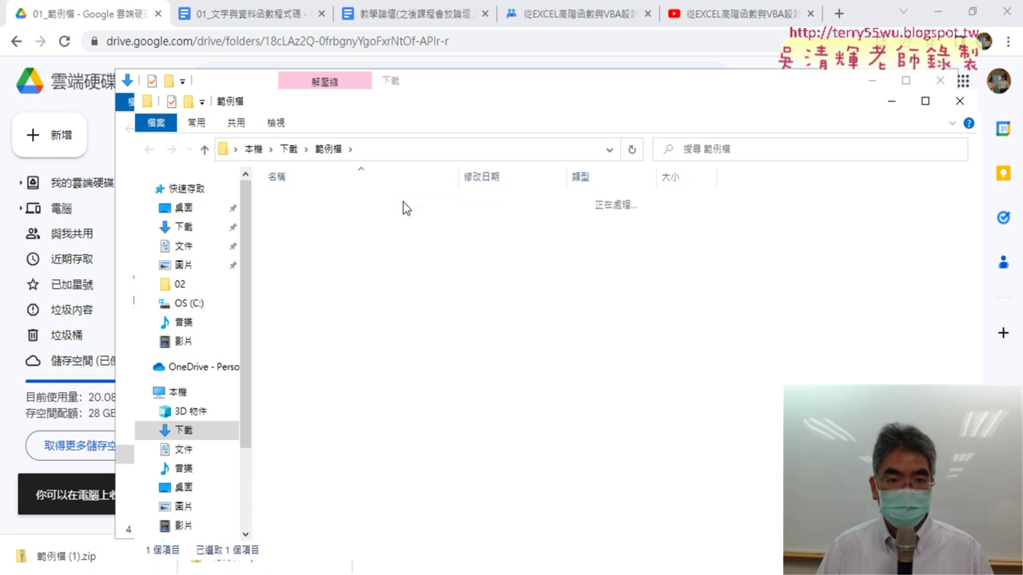
{"action": "left_click", "coordinate": [334, 203]}
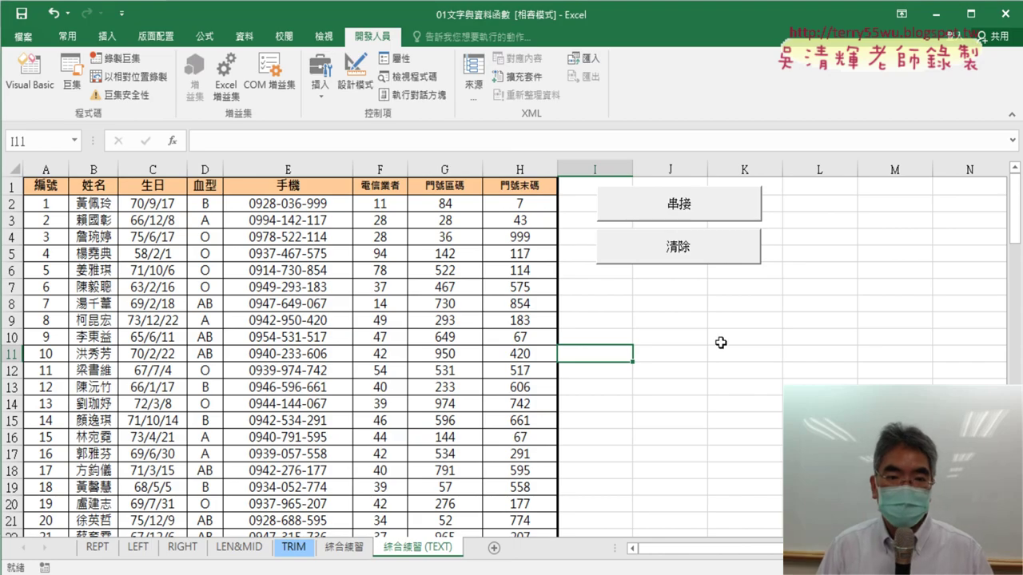
Alternate the 清除 and 串接 macros three times, leaving E2:E21 filled with joined phone numbers.
{"action": "left_click", "coordinate": [715, 256]}
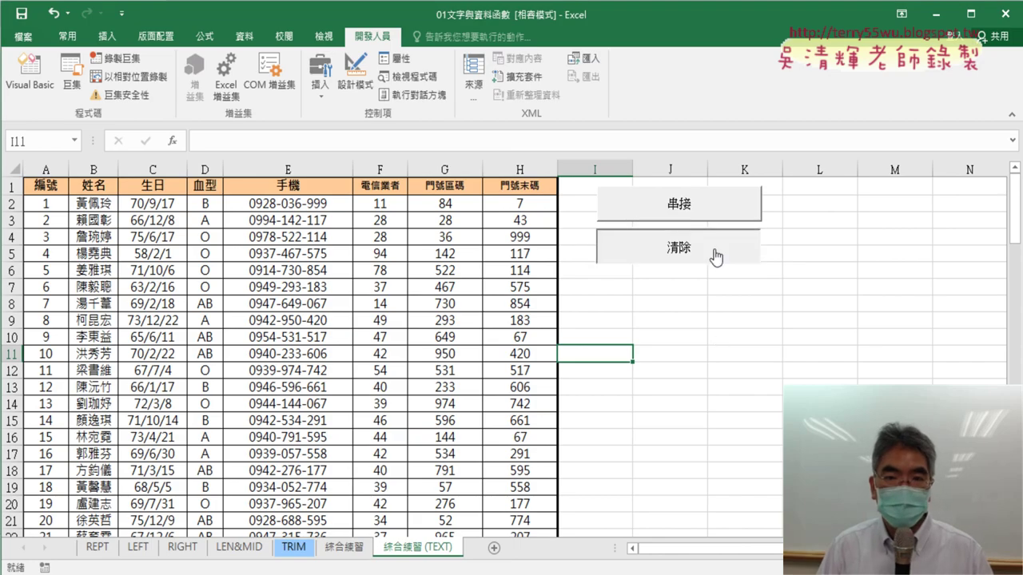
{"action": "left_click", "coordinate": [715, 201]}
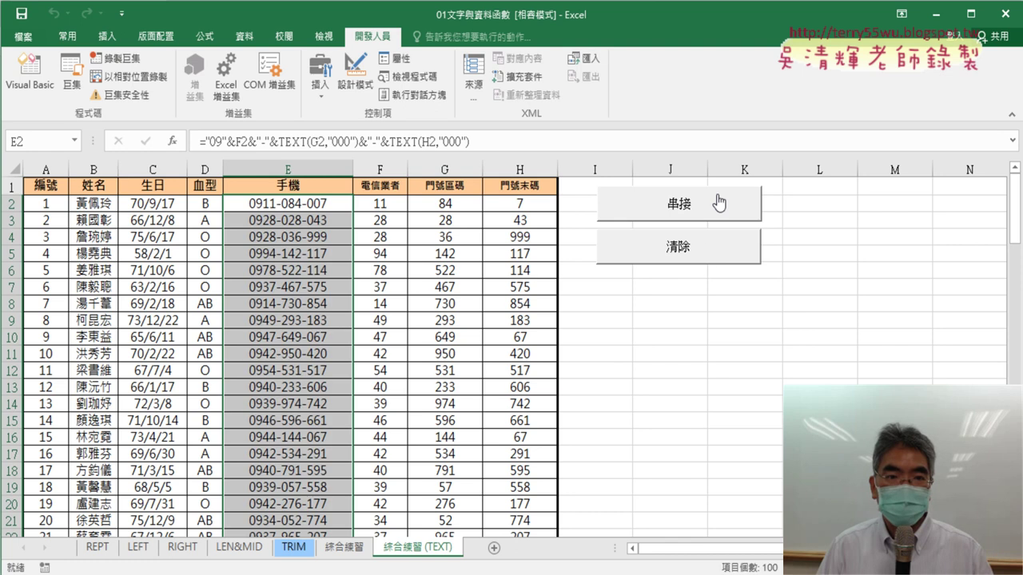
{"action": "left_click", "coordinate": [701, 262]}
{"action": "left_click", "coordinate": [710, 211]}
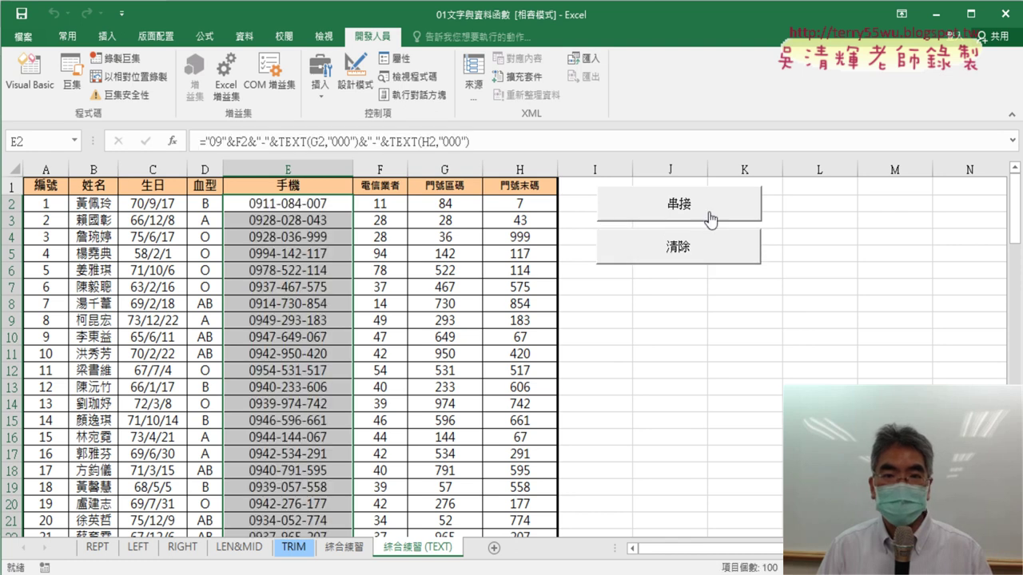
{"action": "left_click", "coordinate": [703, 249]}
{"action": "left_click", "coordinate": [710, 215]}
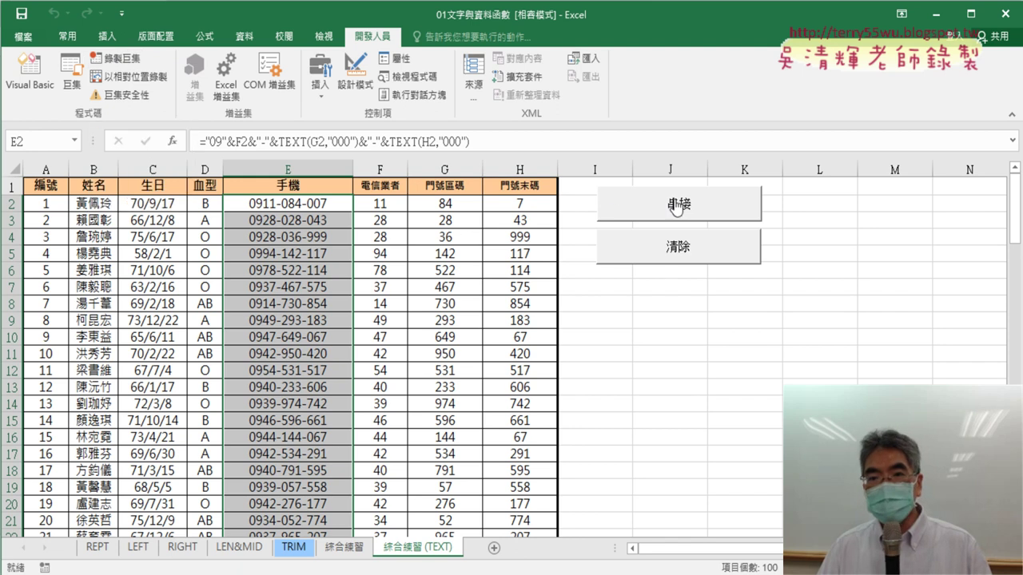
Run 清除 then 串接 on column E, then return to the Google Drive page.
{"action": "left_click", "coordinate": [680, 253]}
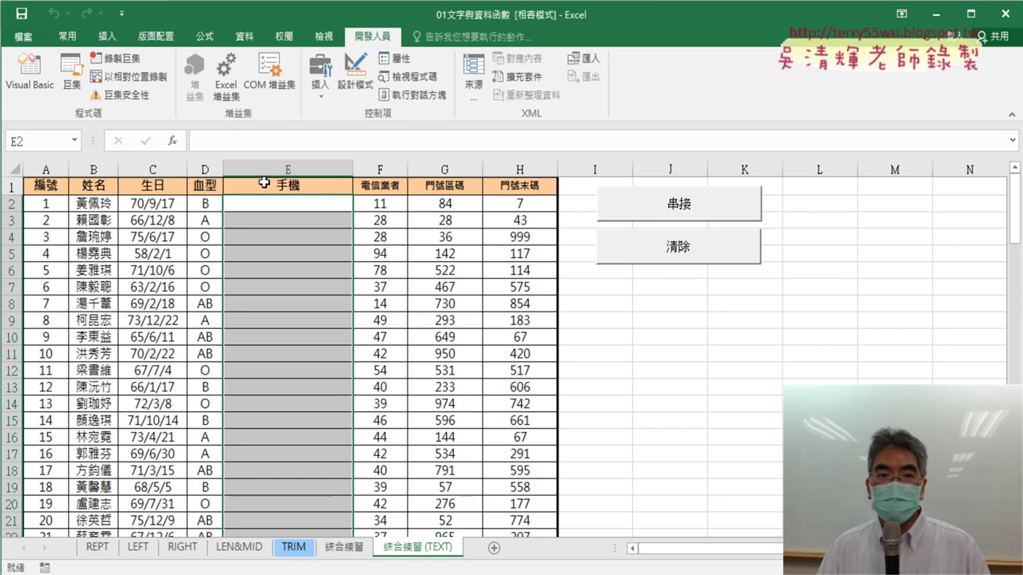
{"action": "left_click", "coordinate": [671, 212]}
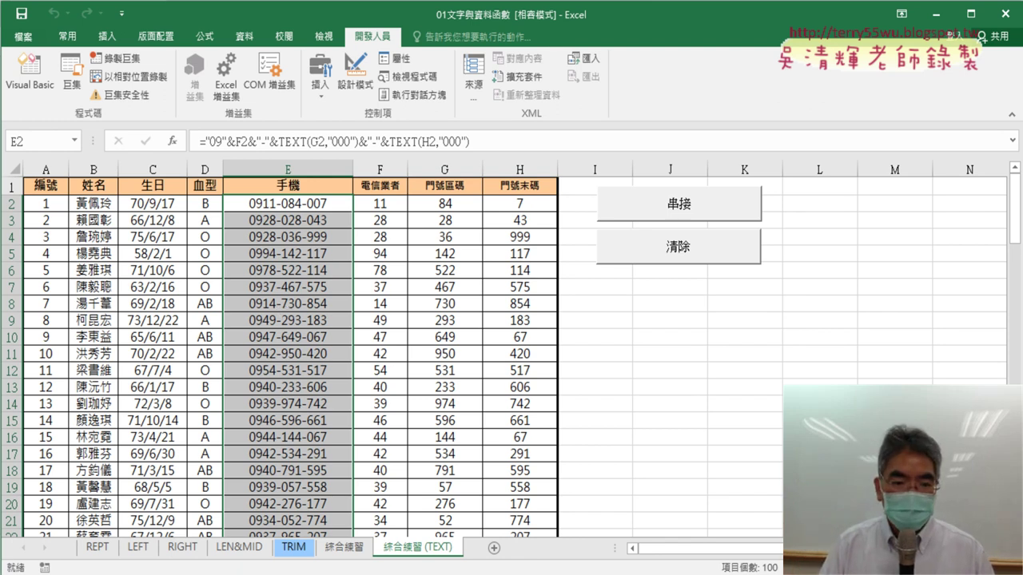
{"action": "left_click", "coordinate": [176, 543]}
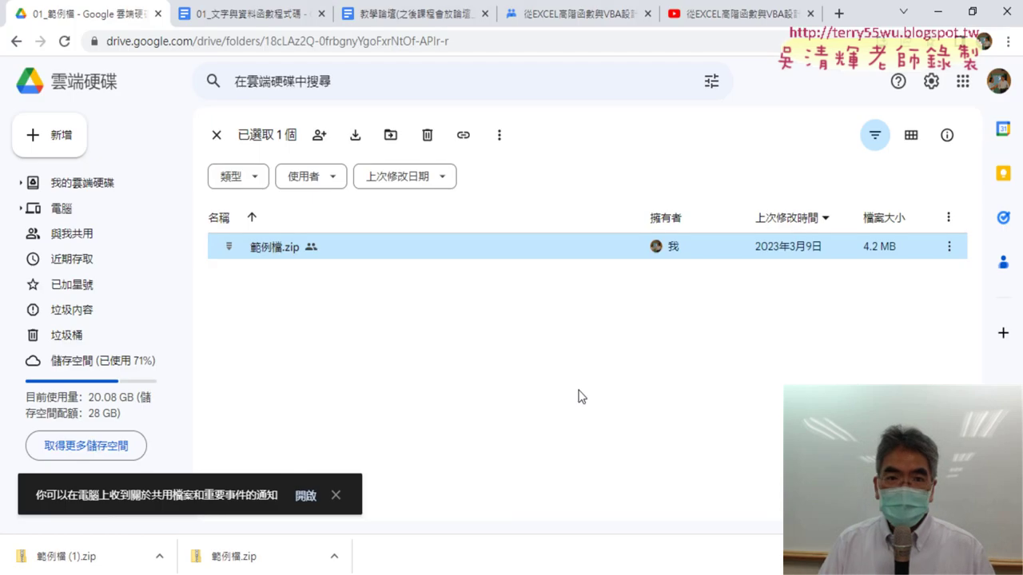
Go through _雲端白板畫面 > 01_文字與資料函數 and open the 01_文字與資料函數程式碼 doc.
{"action": "left_click", "coordinate": [14, 42]}
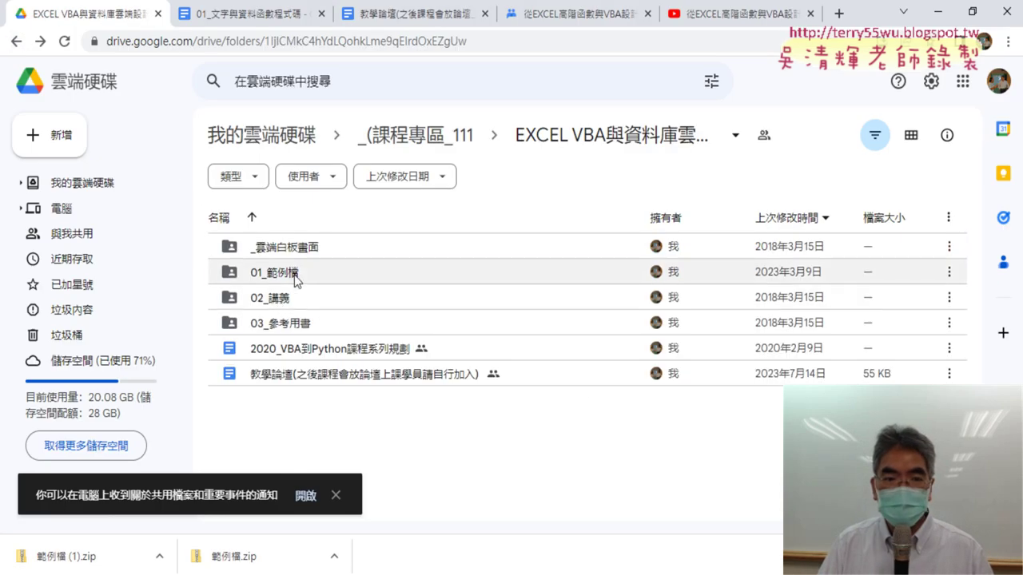
{"action": "left_click", "coordinate": [293, 274]}
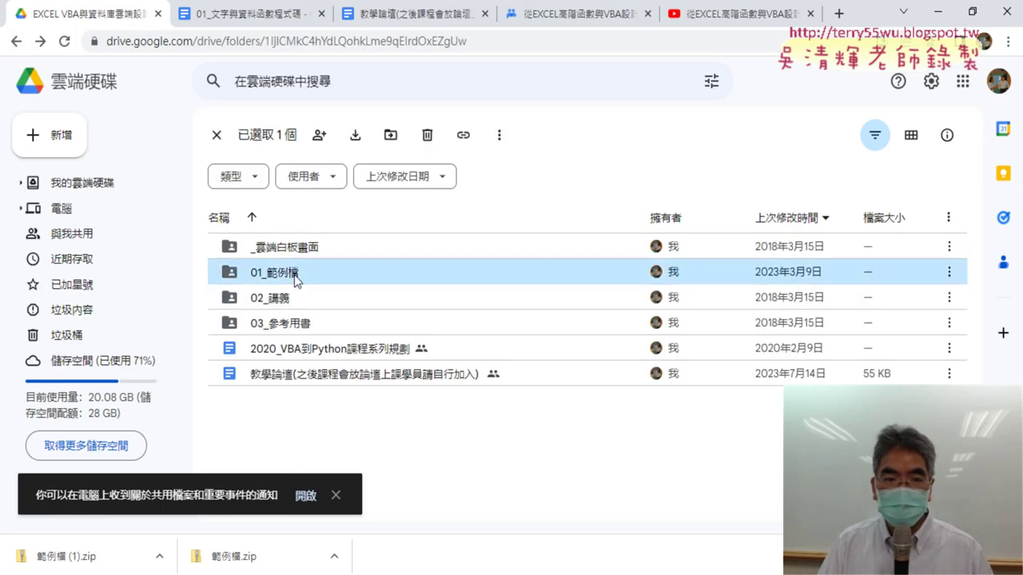
{"action": "left_click", "coordinate": [317, 249]}
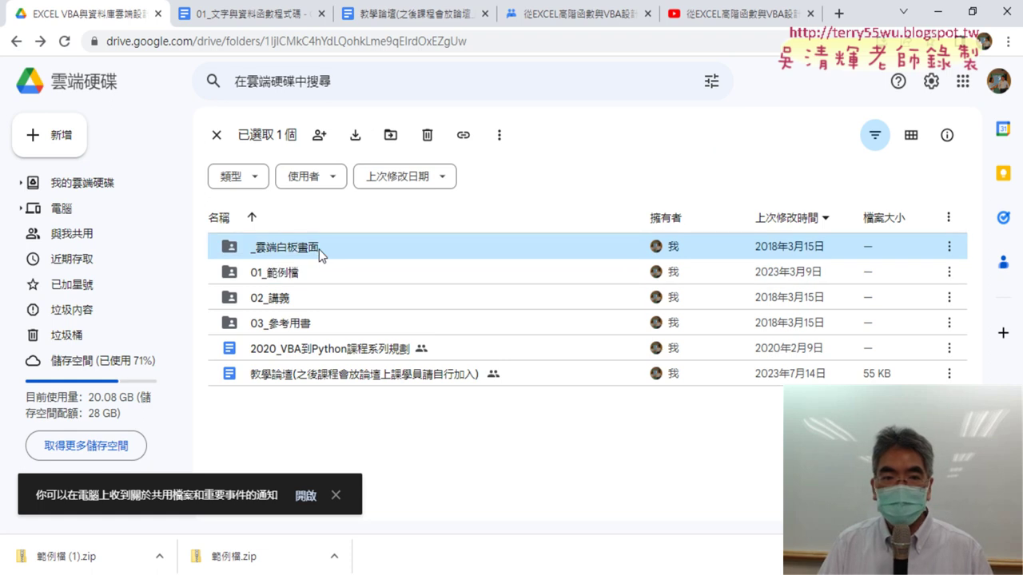
{"action": "double_click", "coordinate": [319, 249]}
{"action": "left_click", "coordinate": [329, 249]}
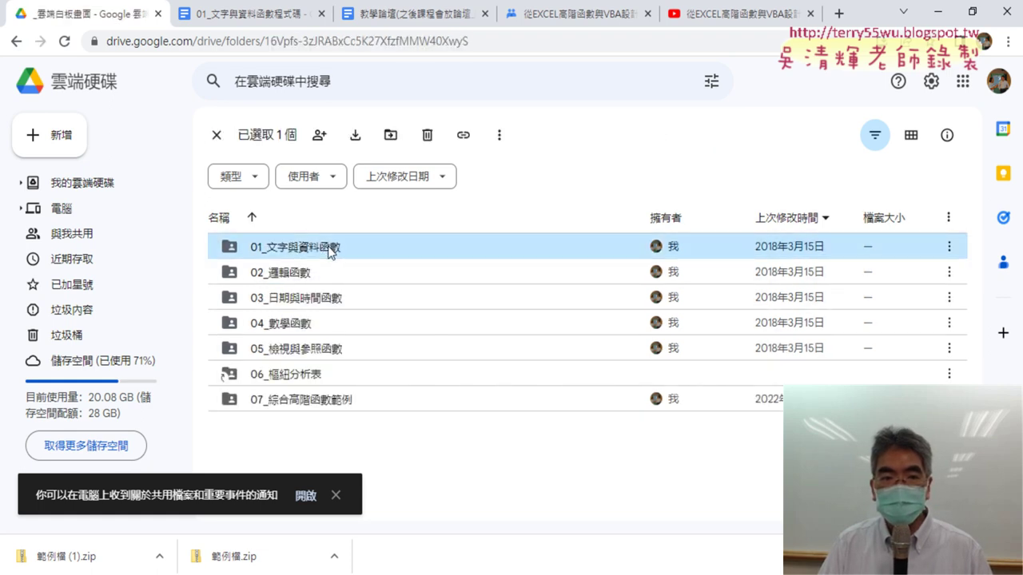
{"action": "double_click", "coordinate": [329, 250]}
{"action": "left_click", "coordinate": [328, 302]}
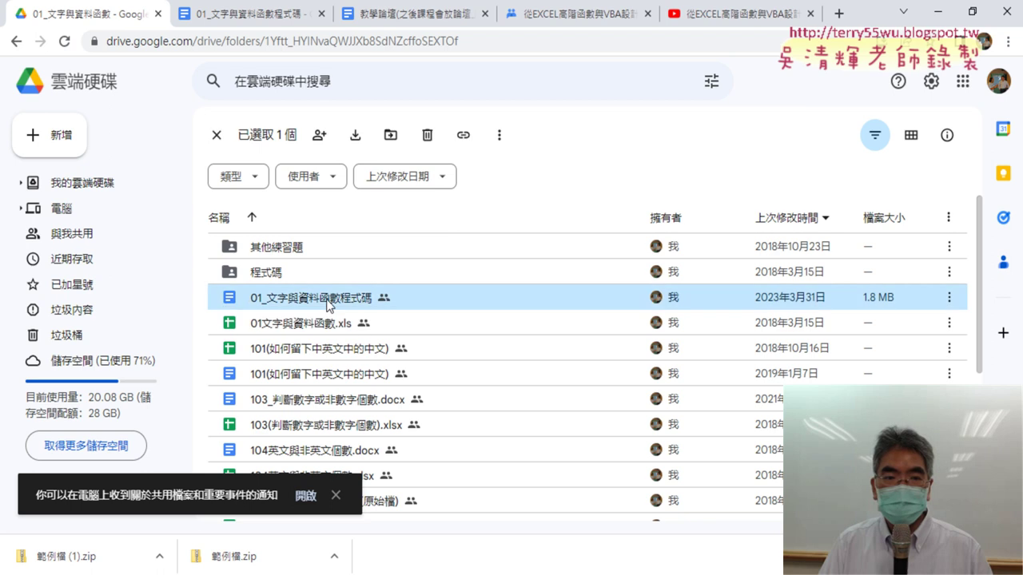
{"action": "double_click", "coordinate": [327, 302]}
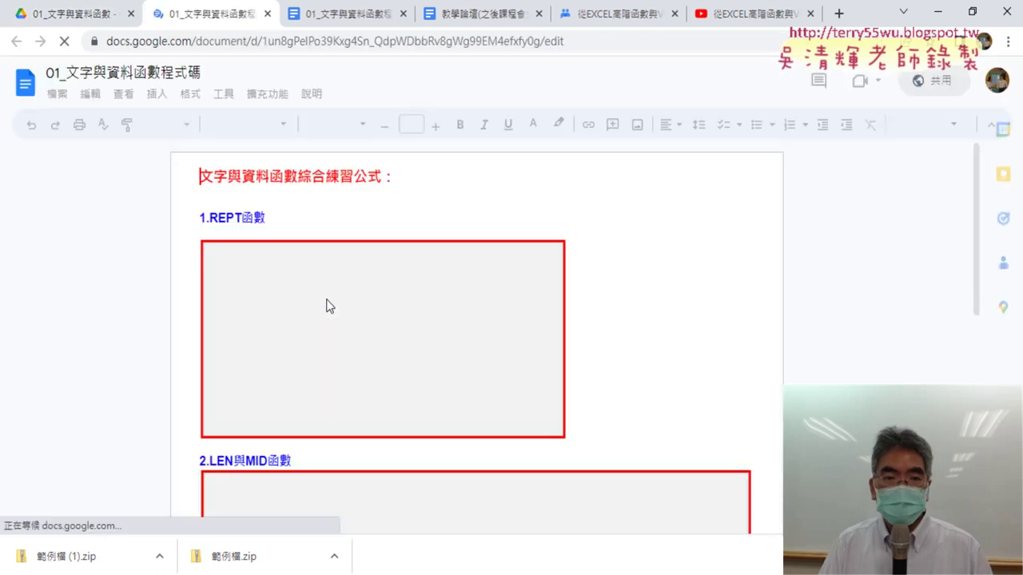
Highlight the first half of the 方法1 formula and the TEXT function in 方法2.
{"action": "scroll", "coordinate": [830, 259], "scroll_direction": "down", "scroll_amount": 5}
{"action": "scroll", "coordinate": [830, 259], "scroll_direction": "down", "scroll_amount": 5}
{"action": "scroll", "coordinate": [841, 265], "scroll_direction": "down", "scroll_amount": 5}
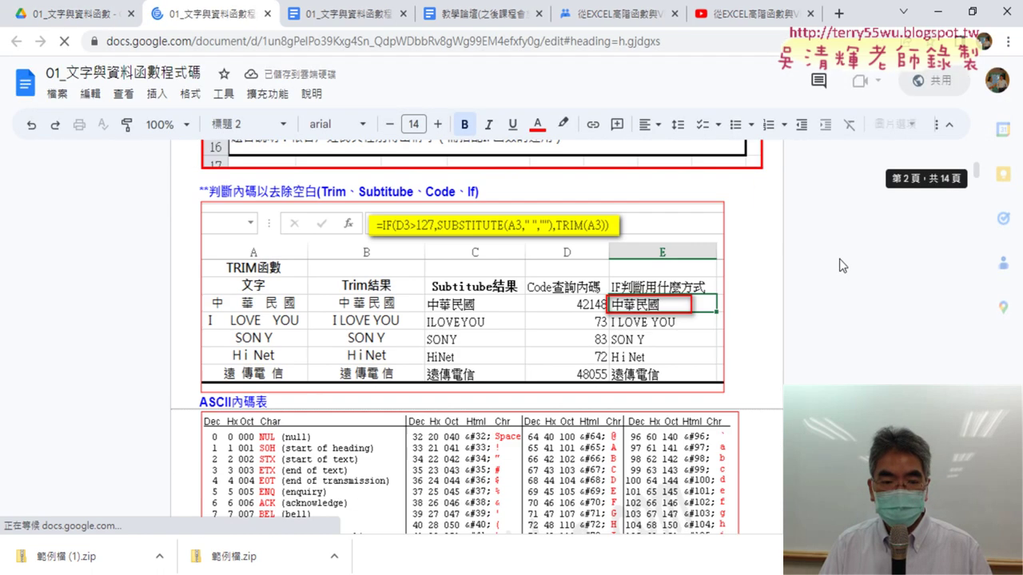
{"action": "scroll", "coordinate": [843, 263], "scroll_direction": "down", "scroll_amount": 4}
{"action": "scroll", "coordinate": [843, 264], "scroll_direction": "down", "scroll_amount": 4}
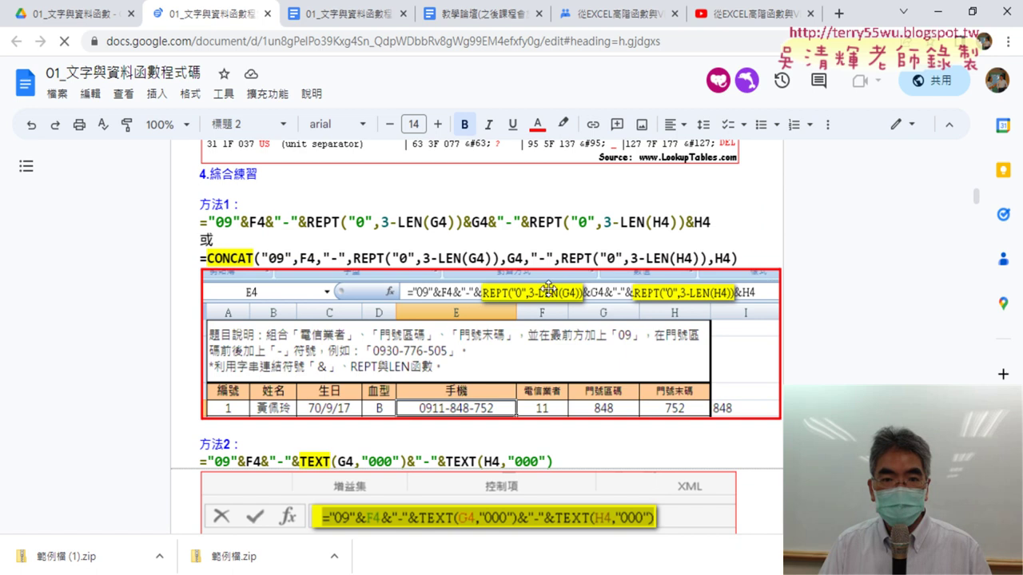
{"action": "left_click_drag", "start_coordinate": [300, 229], "coordinate": [726, 224]}
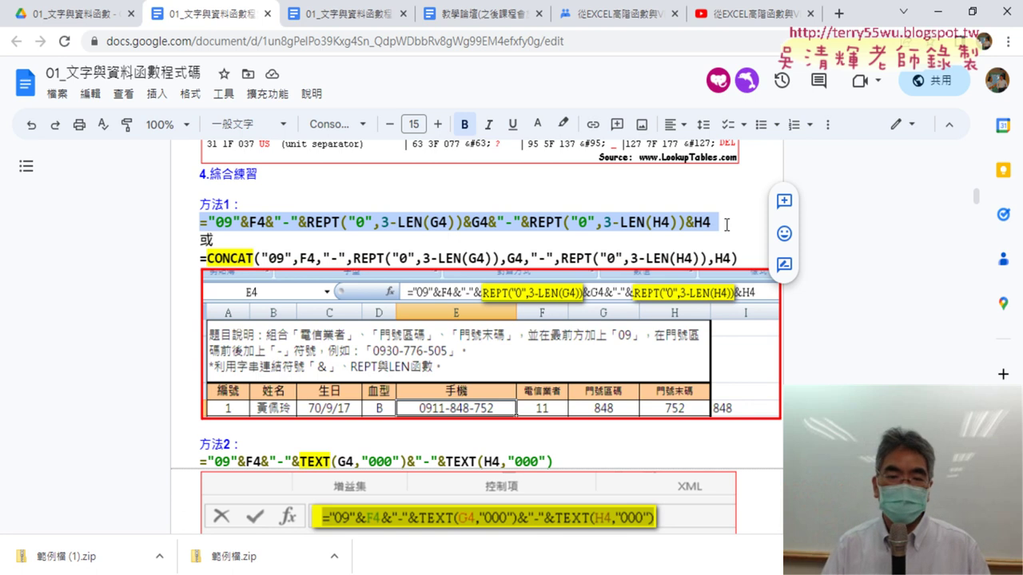
{"action": "scroll", "coordinate": [363, 261], "scroll_direction": "down", "scroll_amount": 3}
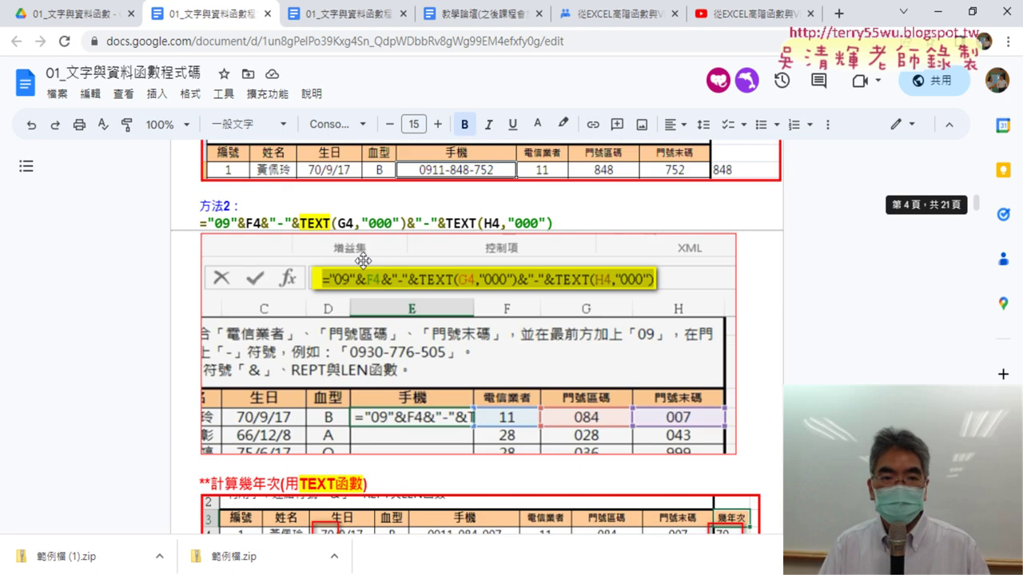
{"action": "left_click_drag", "start_coordinate": [299, 223], "coordinate": [329, 223]}
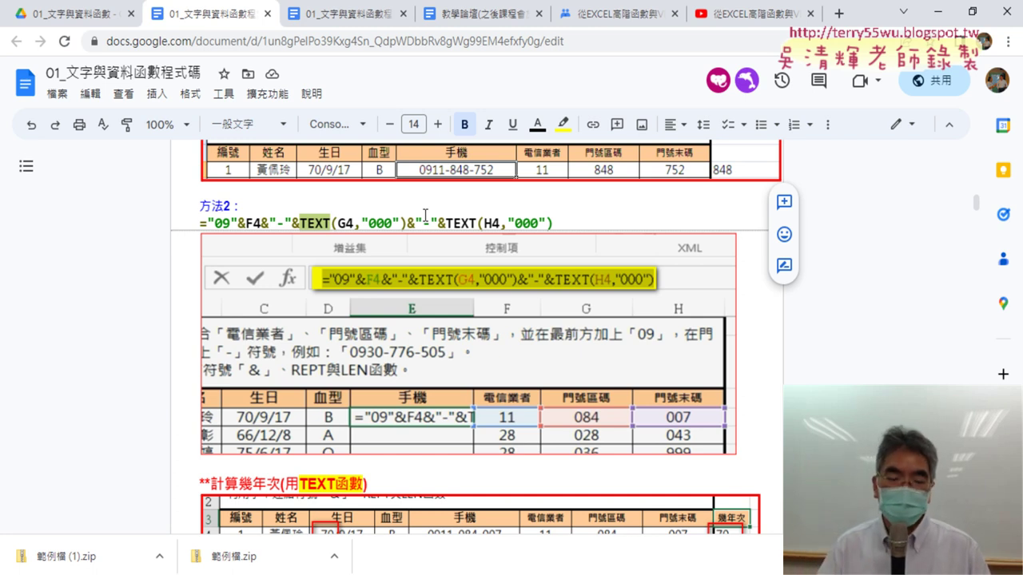
Increase the =YEAR(C2)-1911 formula line's font size by four steps.
{"action": "scroll", "coordinate": [887, 303], "scroll_direction": "down", "scroll_amount": 4}
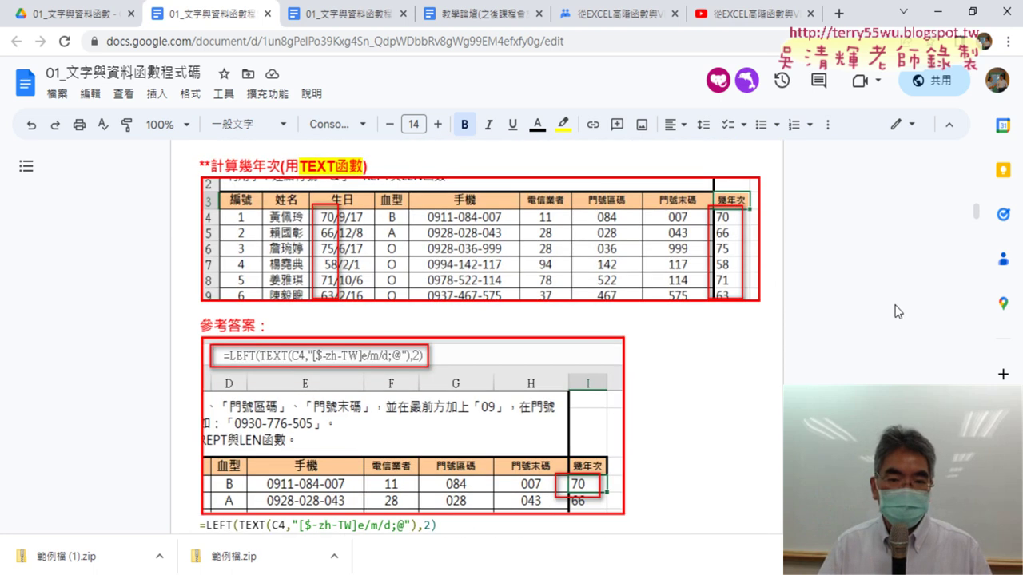
{"action": "scroll", "coordinate": [897, 312], "scroll_direction": "down", "scroll_amount": 2}
{"action": "scroll", "coordinate": [896, 312], "scroll_direction": "up", "scroll_amount": 1}
{"action": "scroll", "coordinate": [897, 312], "scroll_direction": "up", "scroll_amount": 1}
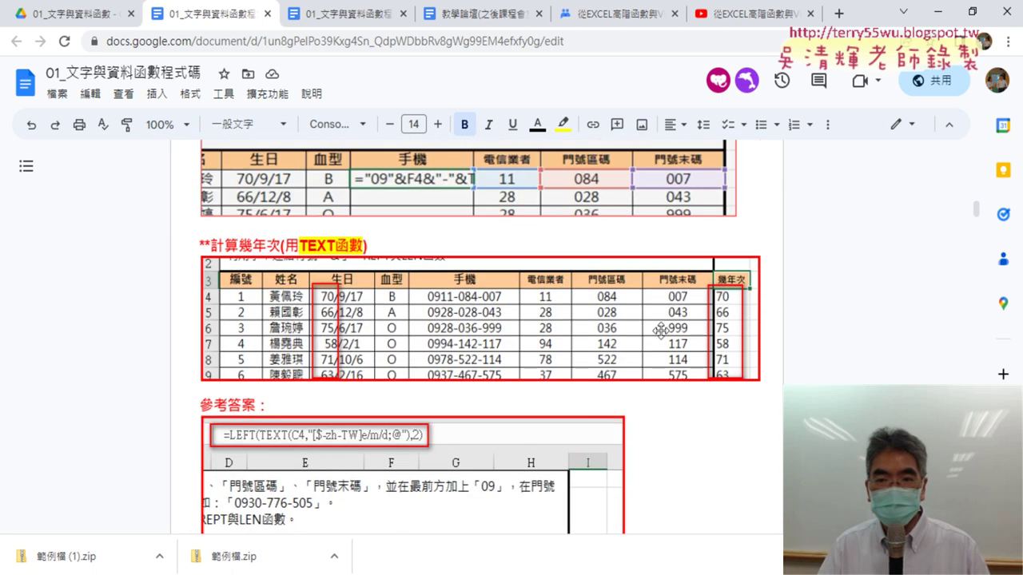
{"action": "scroll", "coordinate": [827, 339], "scroll_direction": "down", "scroll_amount": 3}
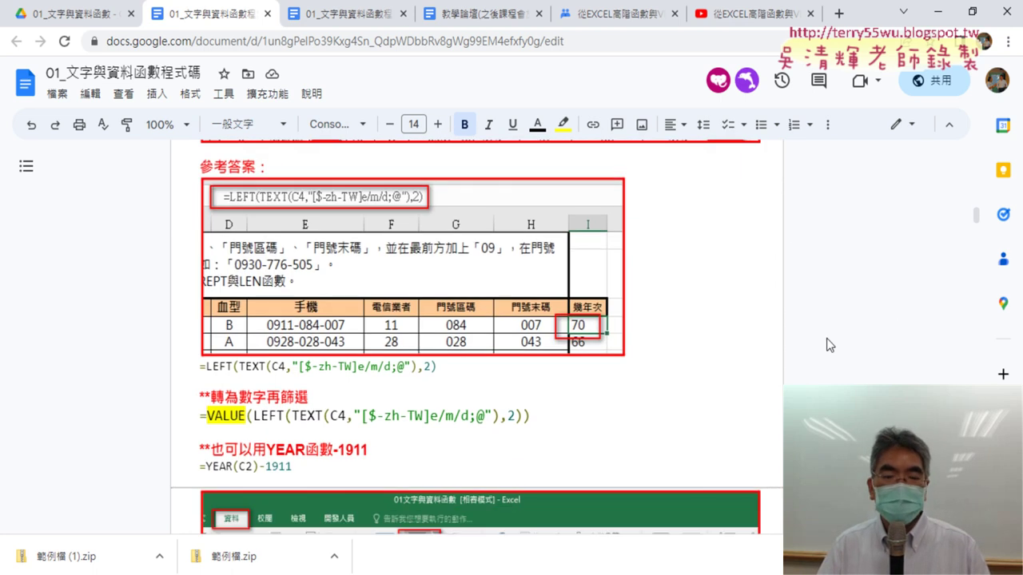
{"action": "scroll", "coordinate": [739, 335], "scroll_direction": "down", "scroll_amount": 2}
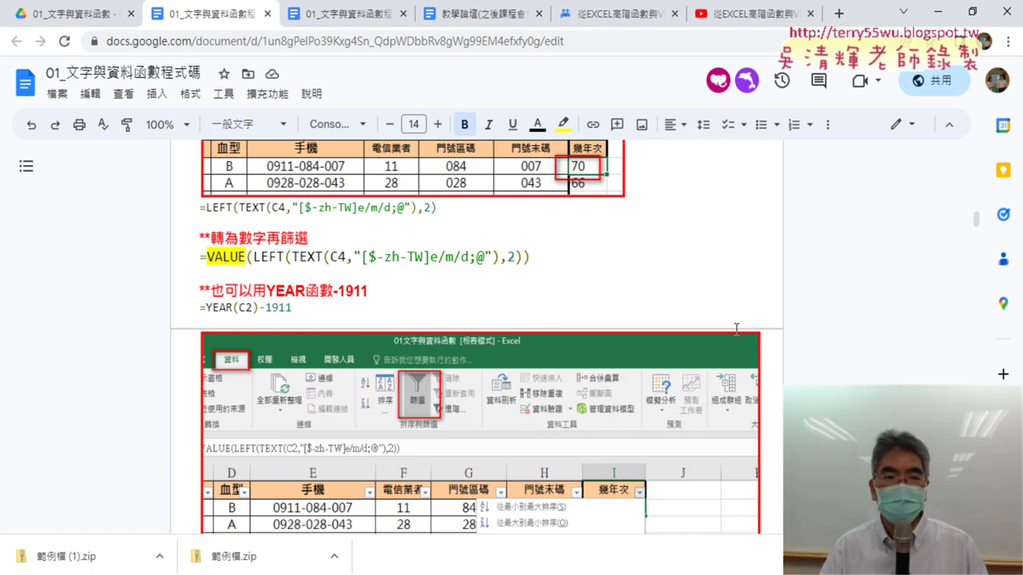
{"action": "left_click_drag", "start_coordinate": [189, 307], "coordinate": [317, 313]}
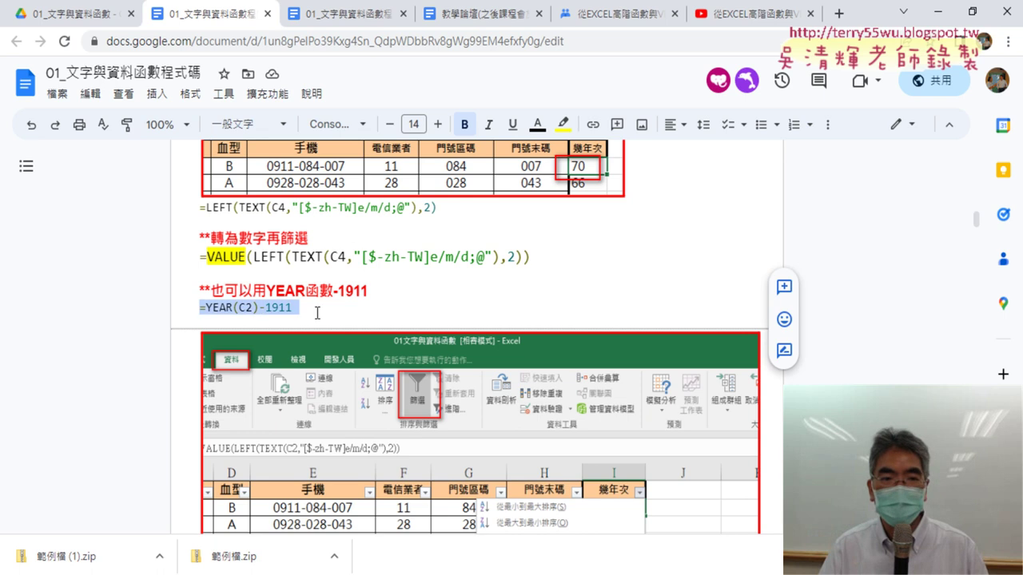
{"action": "left_click", "coordinate": [439, 125]}
{"action": "left_click", "coordinate": [438, 125]}
{"action": "left_click", "coordinate": [438, 124]}
{"action": "left_click", "coordinate": [439, 125]}
{"action": "left_click", "coordinate": [439, 124]}
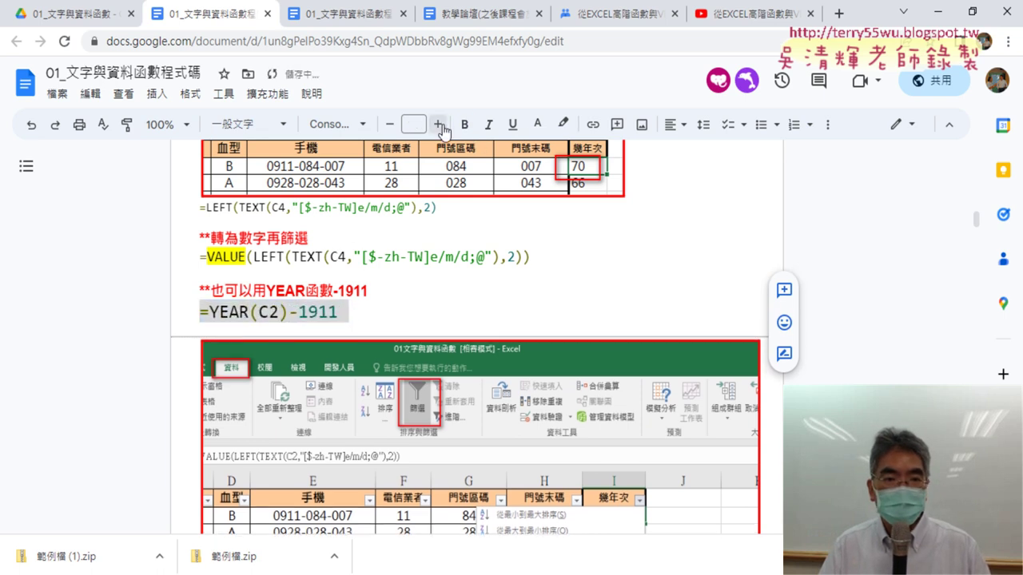
{"action": "left_click", "coordinate": [439, 124]}
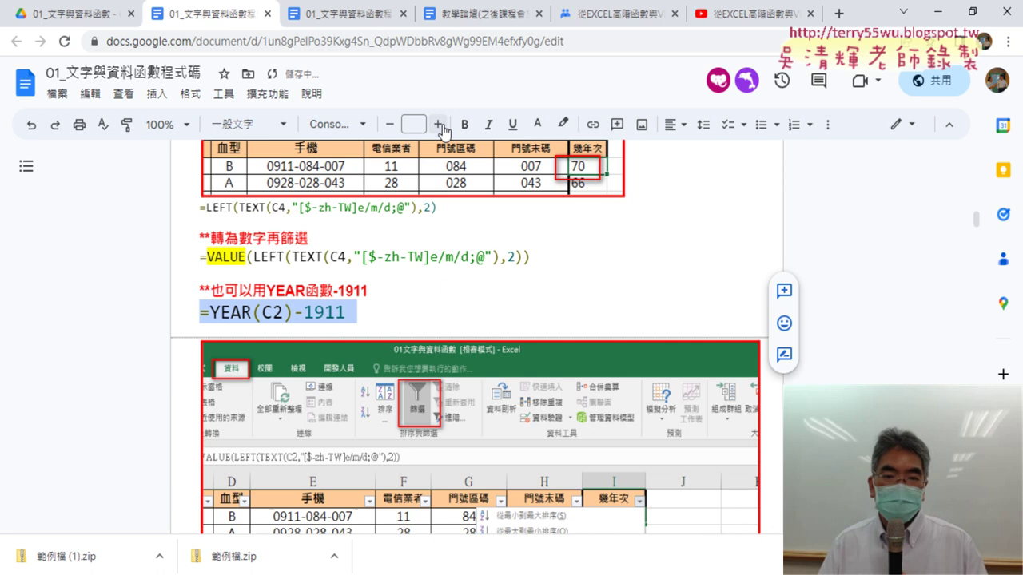
Scroll down to the 樞紐分析表與圖 section with the 年次 pivot table.
{"action": "scroll", "coordinate": [553, 301], "scroll_direction": "down", "scroll_amount": 1}
{"action": "scroll", "coordinate": [572, 294], "scroll_direction": "down", "scroll_amount": 5}
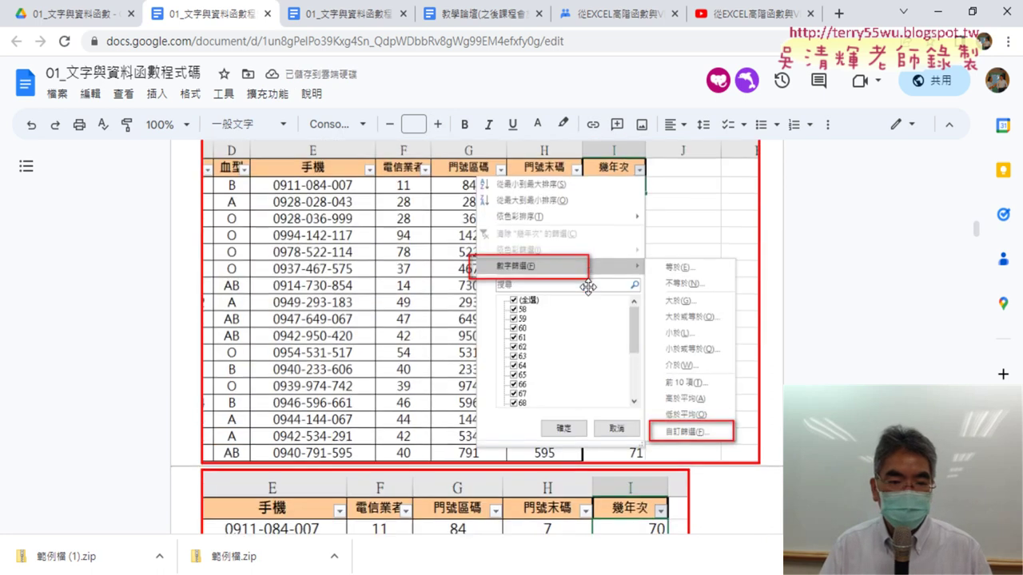
{"action": "scroll", "coordinate": [589, 288], "scroll_direction": "down", "scroll_amount": 5}
{"action": "scroll", "coordinate": [588, 288], "scroll_direction": "down", "scroll_amount": 5}
{"action": "scroll", "coordinate": [589, 288], "scroll_direction": "down", "scroll_amount": 5}
{"action": "scroll", "coordinate": [589, 288], "scroll_direction": "down", "scroll_amount": 4}
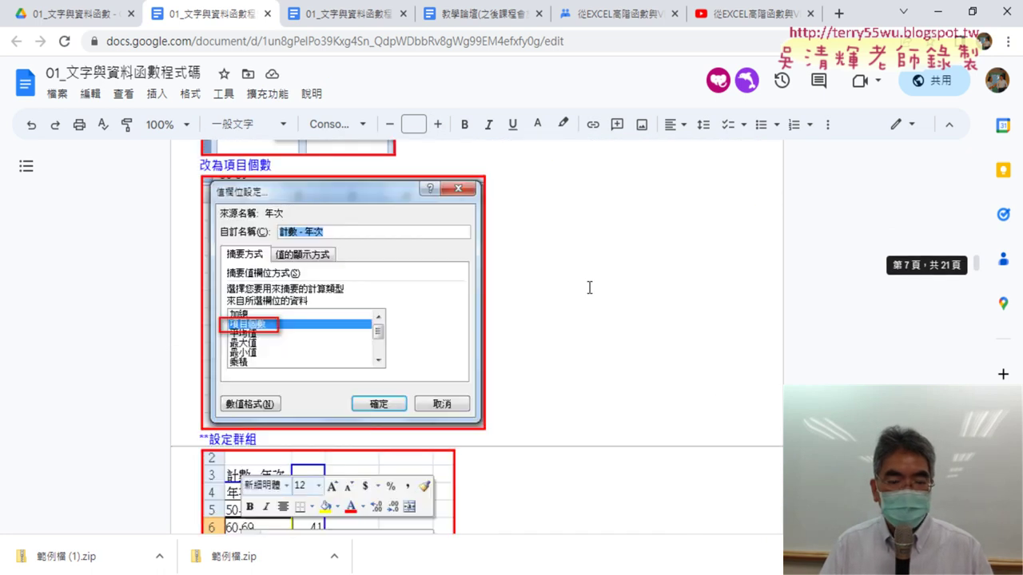
{"action": "scroll", "coordinate": [589, 288], "scroll_direction": "up", "scroll_amount": 8}
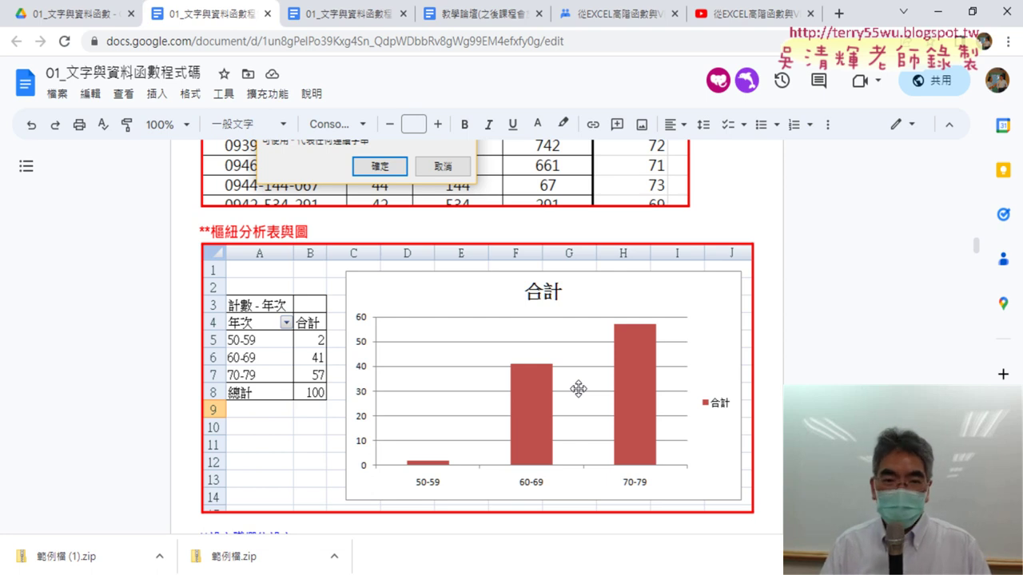
{"action": "scroll", "coordinate": [577, 389], "scroll_direction": "down", "scroll_amount": 1}
{"action": "scroll", "coordinate": [580, 389], "scroll_direction": "down", "scroll_amount": 3}
{"action": "scroll", "coordinate": [563, 355], "scroll_direction": "down", "scroll_amount": 1}
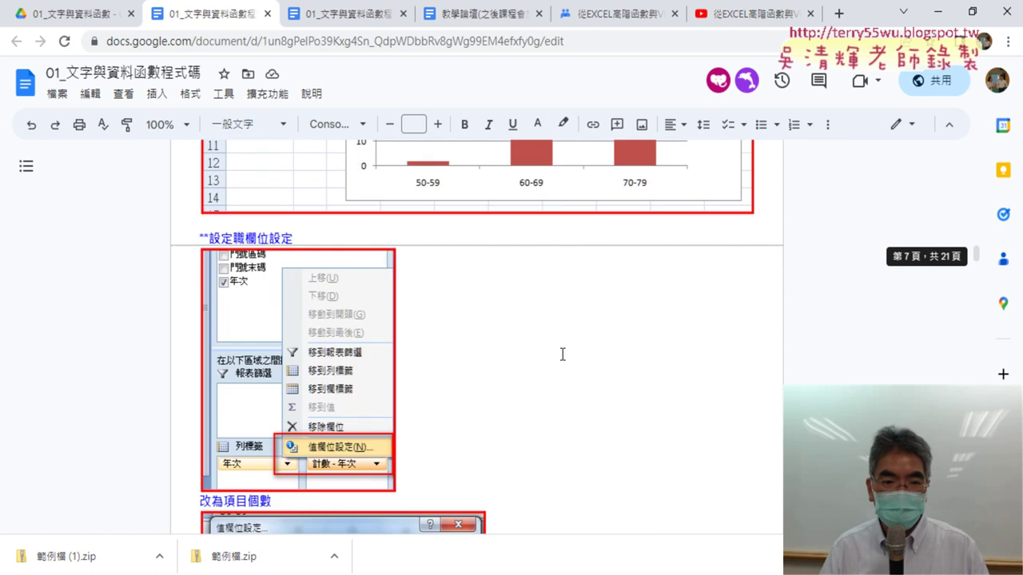
{"action": "scroll", "coordinate": [562, 352], "scroll_direction": "down", "scroll_amount": 2}
{"action": "scroll", "coordinate": [563, 349], "scroll_direction": "down", "scroll_amount": 1}
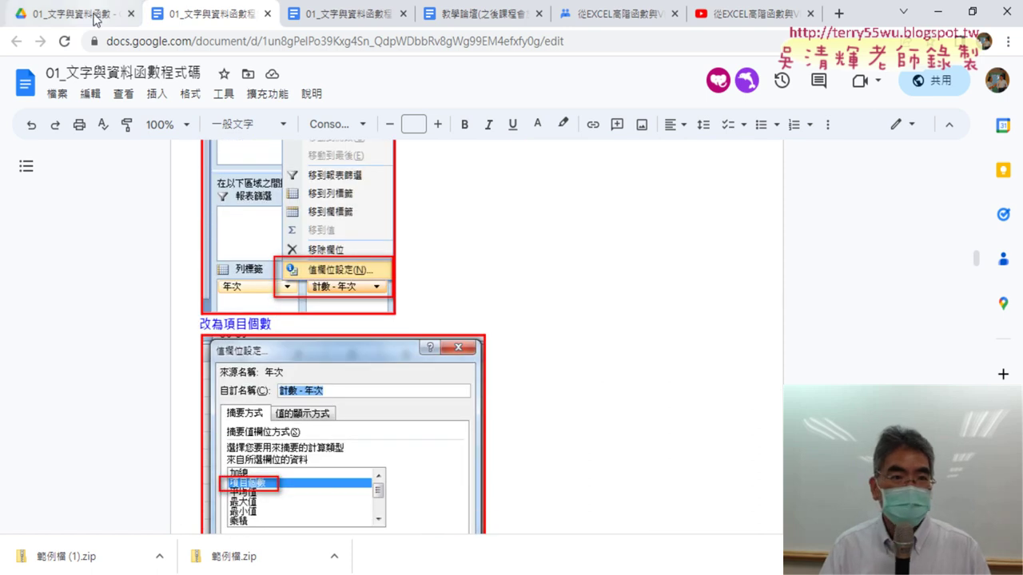
{"action": "left_click", "coordinate": [94, 16]}
Open the 教學論壇 doc from the main course folder and follow its excelvba02 group link.
{"action": "left_click", "coordinate": [14, 41]}
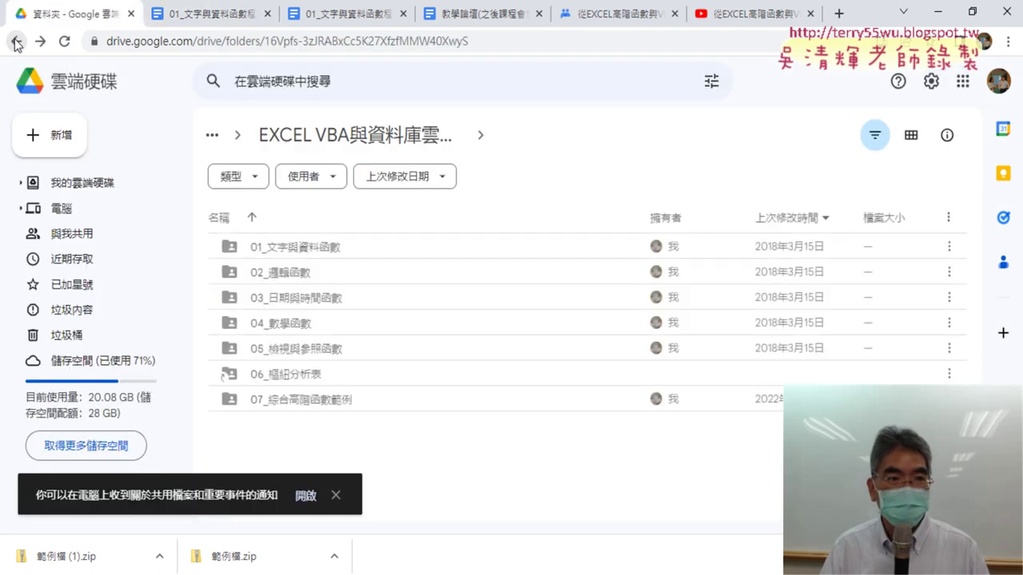
{"action": "left_click", "coordinate": [16, 43]}
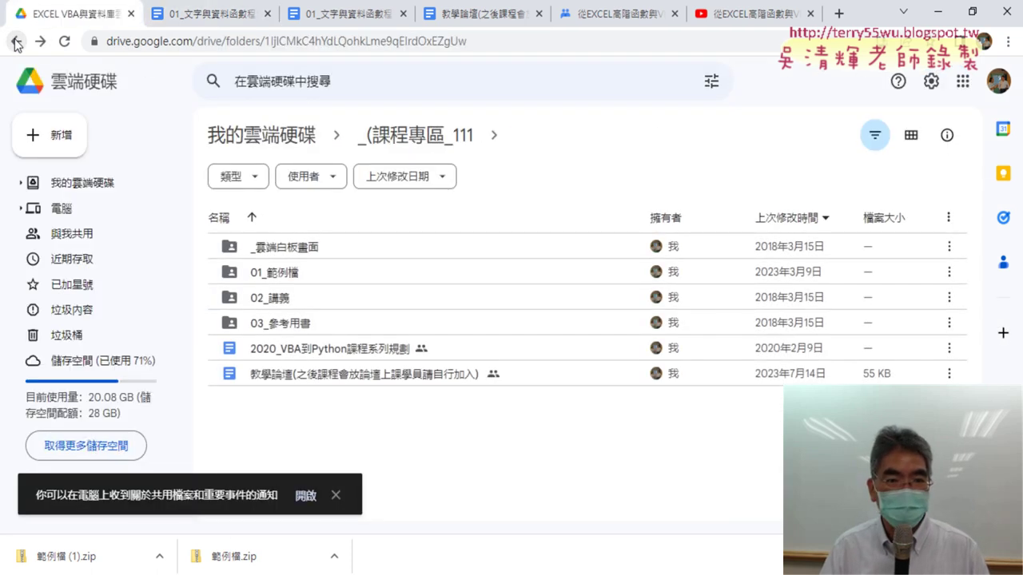
{"action": "double_click", "coordinate": [288, 381]}
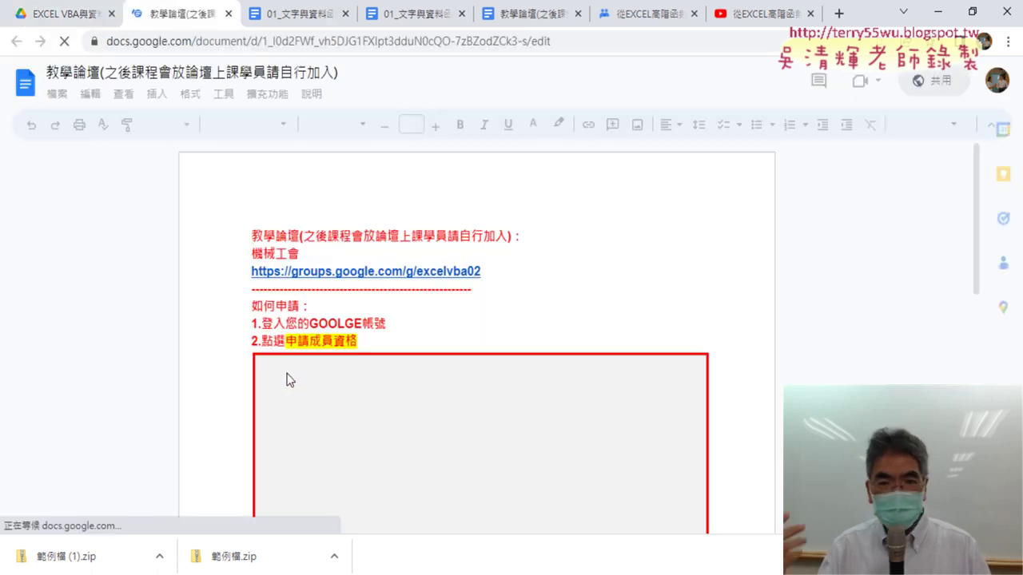
{"action": "left_click", "coordinate": [443, 271]}
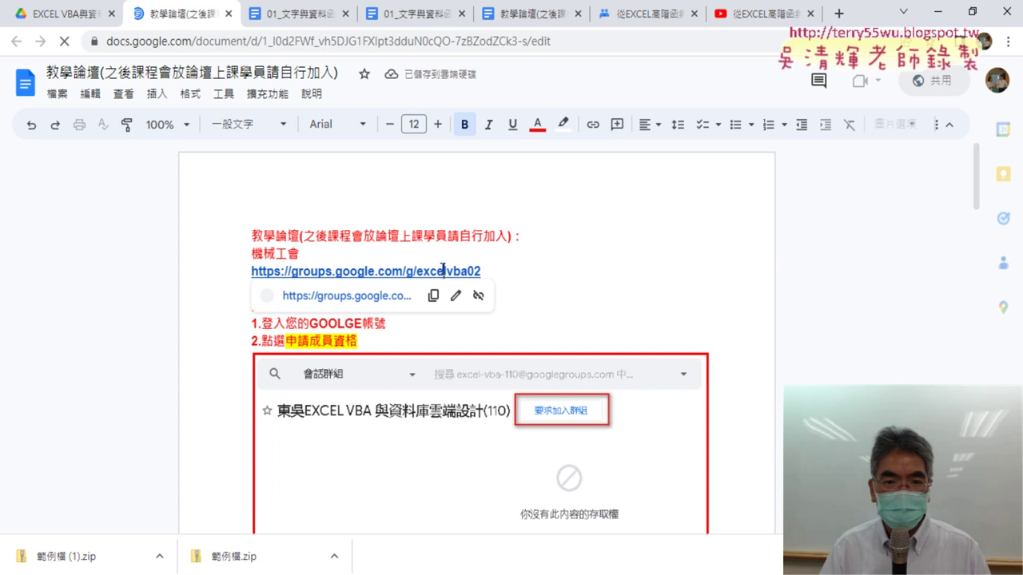
{"action": "left_click", "coordinate": [367, 297]}
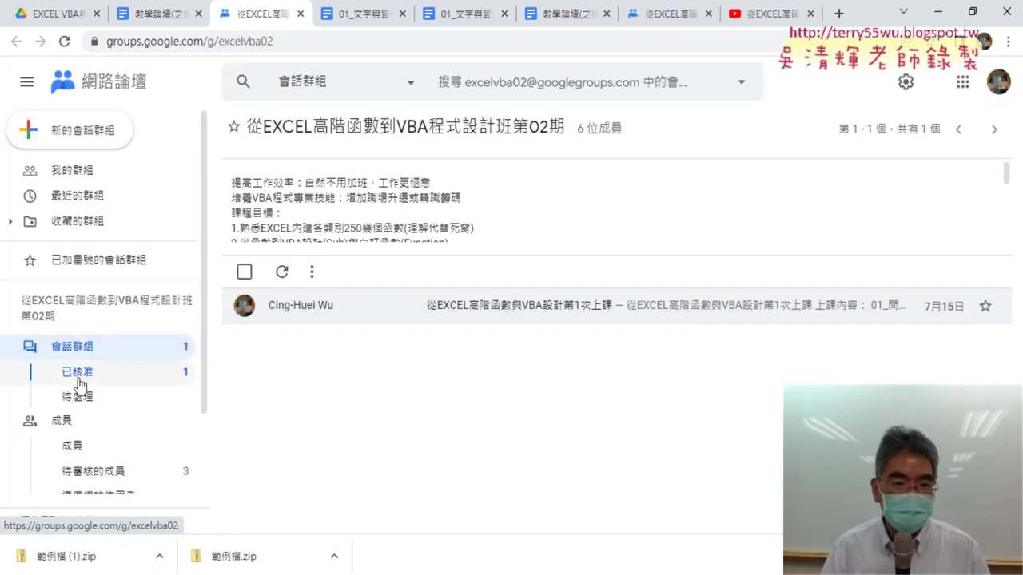
Approve the three pending join requests, then return to the group's conversation list.
{"action": "left_click", "coordinate": [119, 469]}
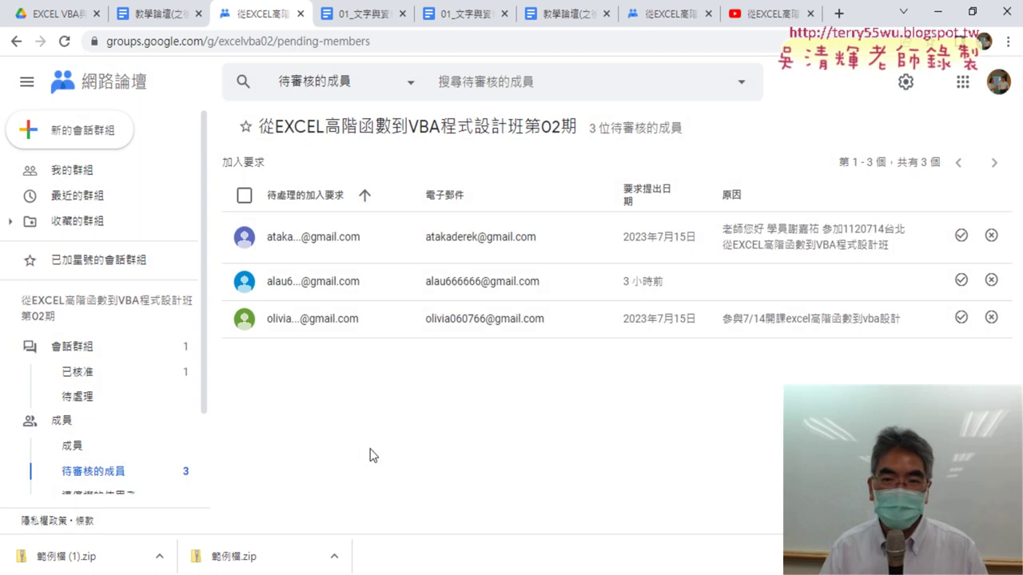
{"action": "mouse_move", "coordinate": [617, 237]}
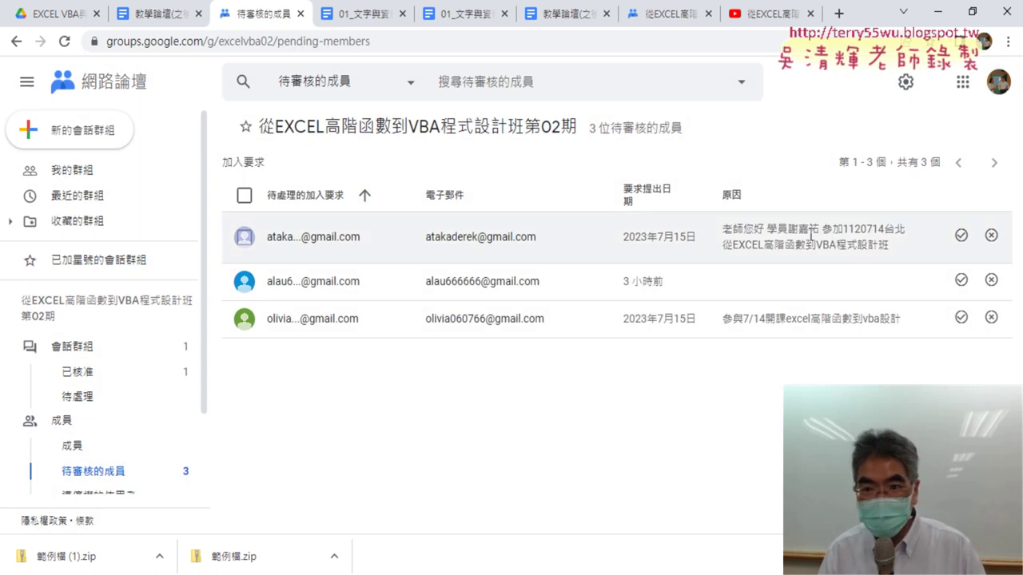
{"action": "left_click_drag", "start_coordinate": [787, 230], "coordinate": [823, 231]}
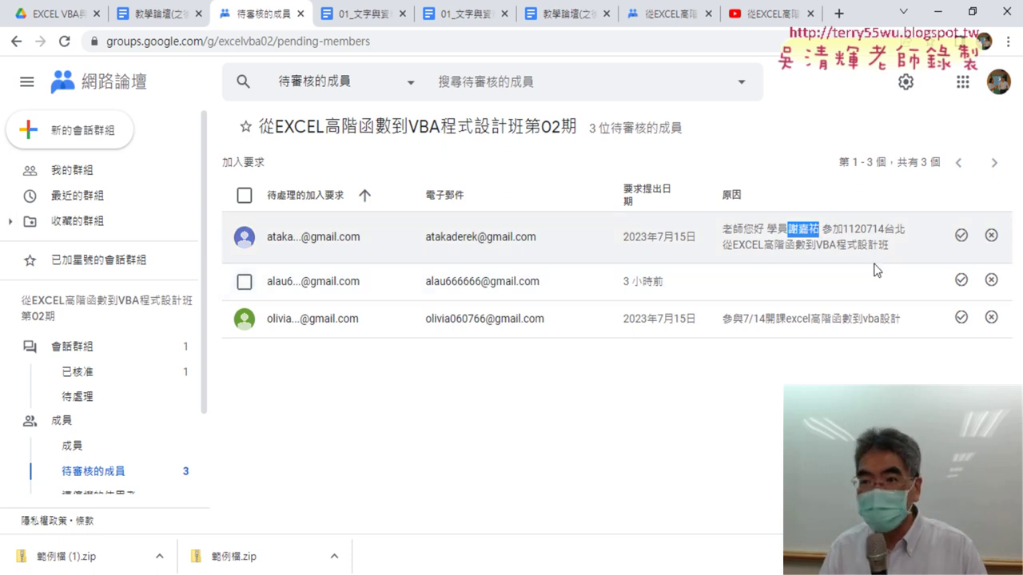
{"action": "left_click", "coordinate": [962, 236]}
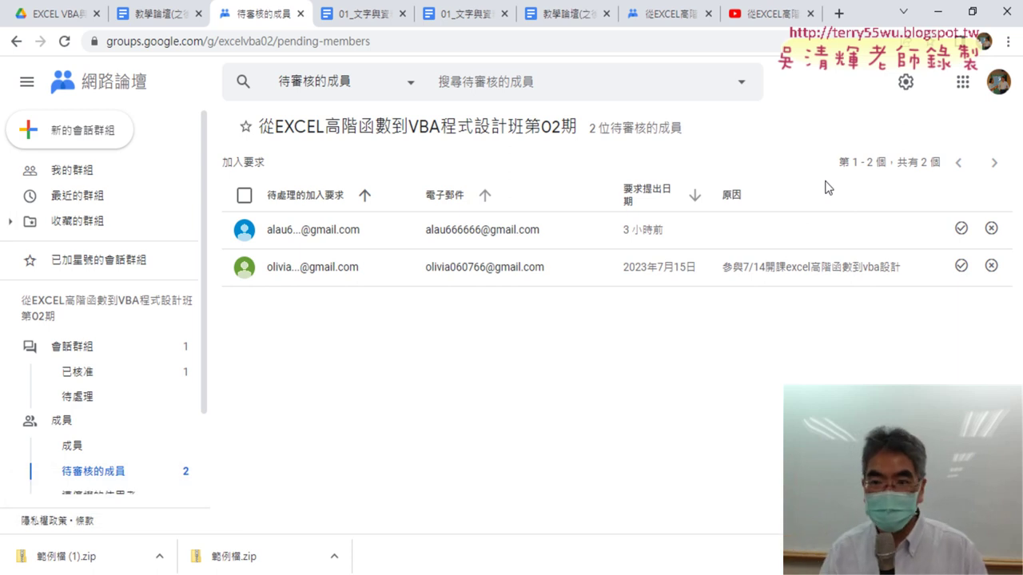
{"action": "mouse_move", "coordinate": [559, 267]}
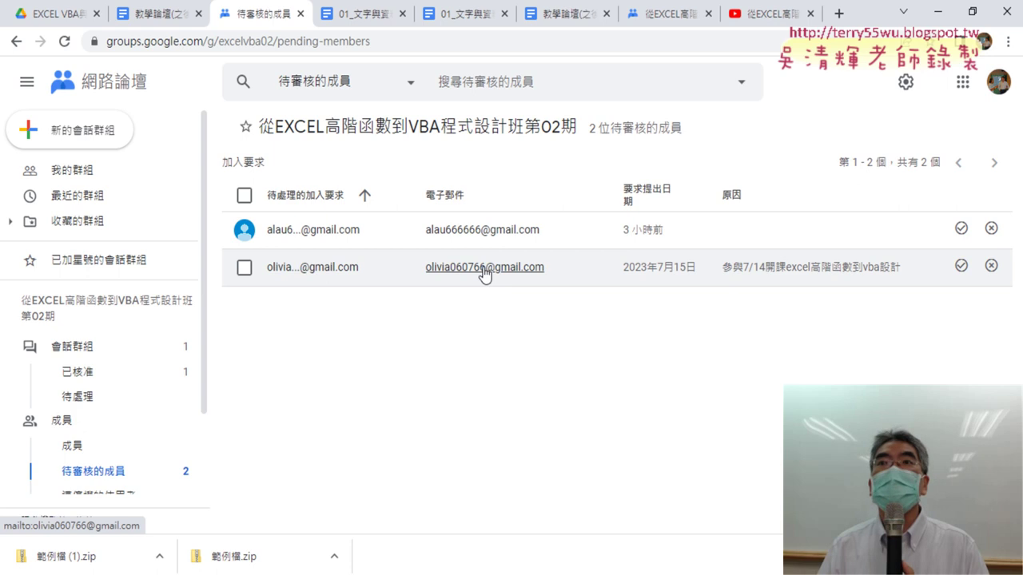
{"action": "left_click", "coordinate": [963, 268]}
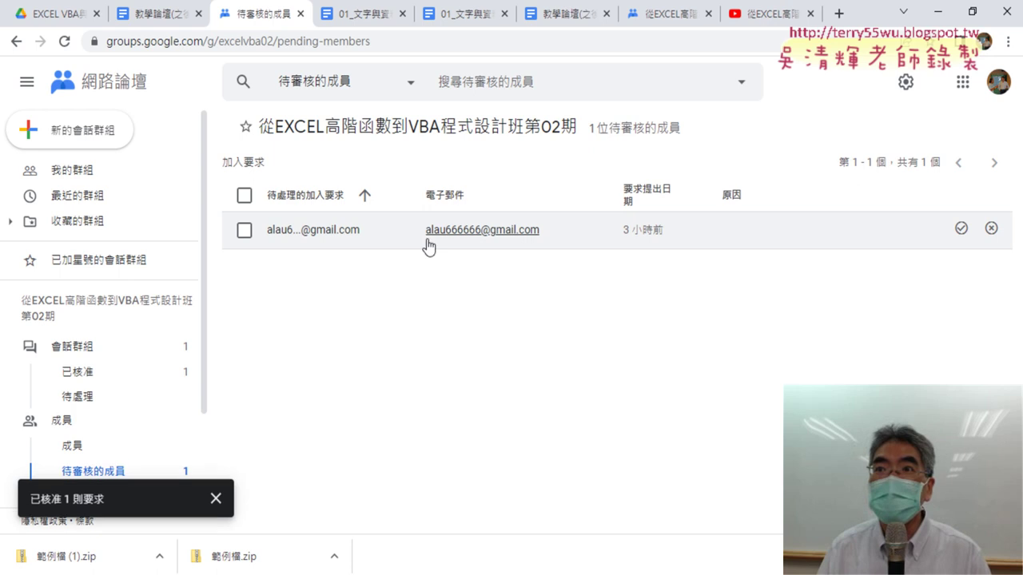
{"action": "left_click", "coordinate": [962, 229]}
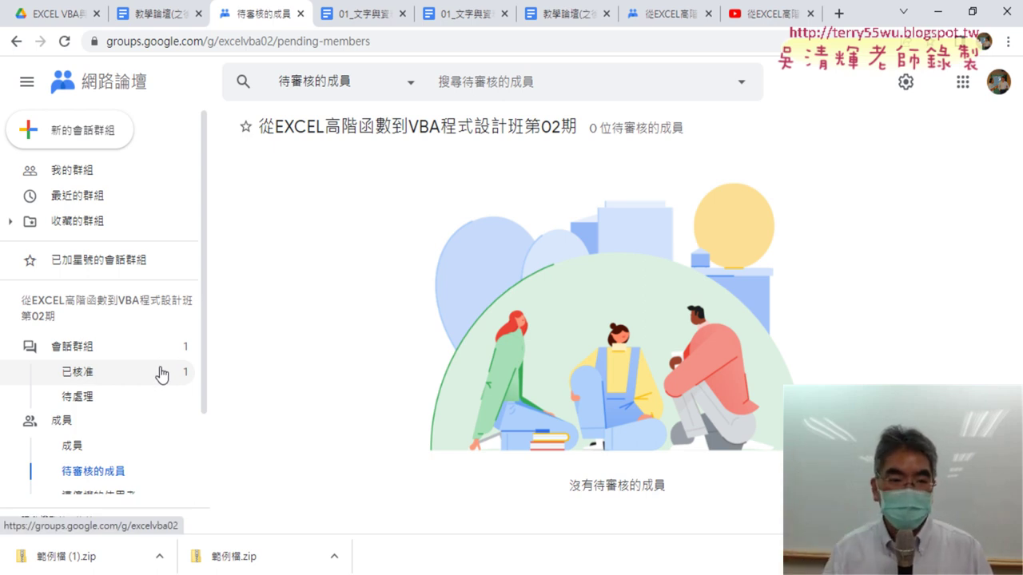
{"action": "left_click", "coordinate": [161, 373]}
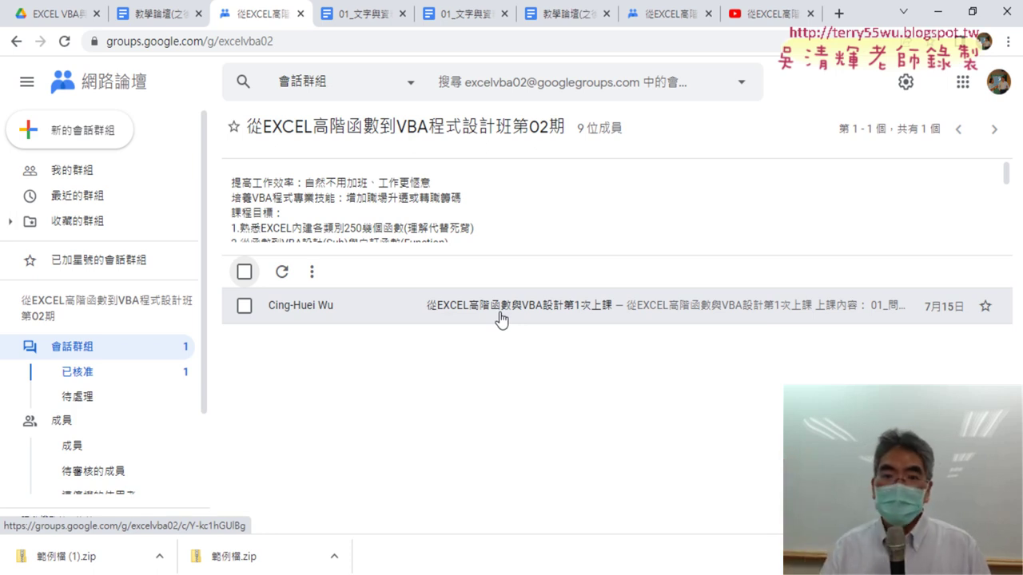
Open the 第1次上課 post, highlight lesson topics 01–08, and follow the 完整教學 playlist link.
{"action": "left_click", "coordinate": [520, 312]}
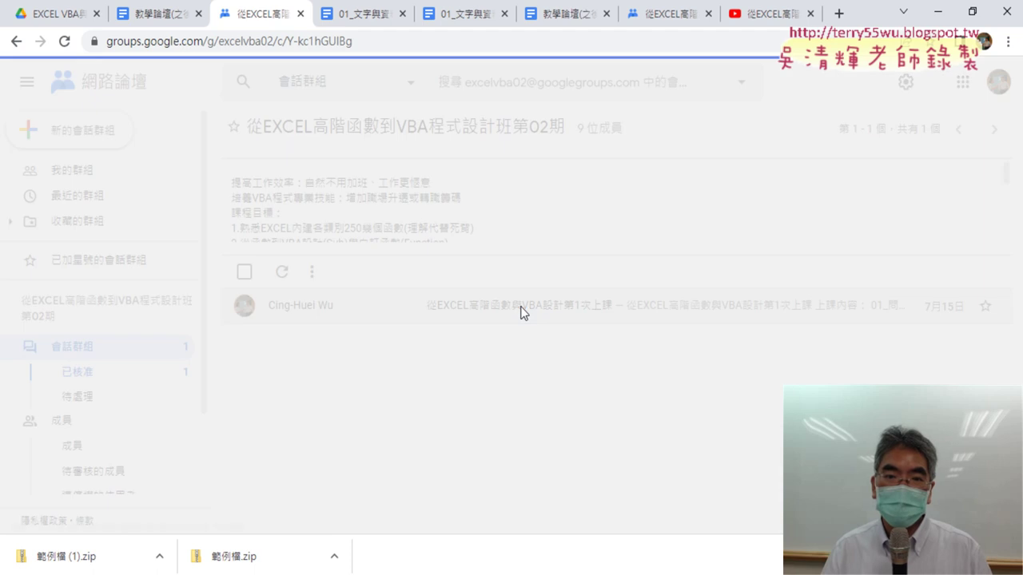
{"action": "scroll", "coordinate": [520, 312], "scroll_direction": "down", "scroll_amount": 2}
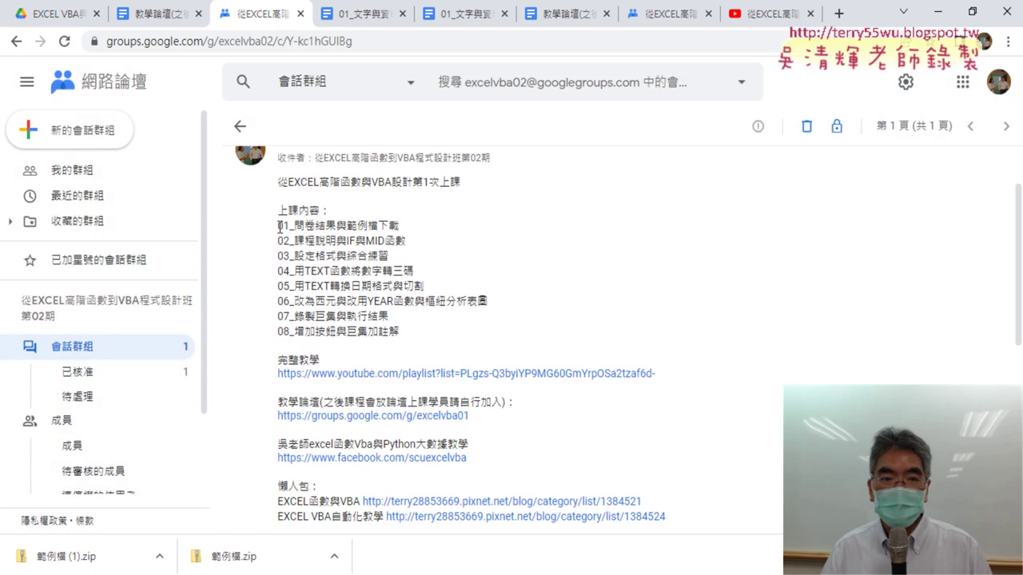
{"action": "left_click_drag", "start_coordinate": [278, 210], "coordinate": [413, 338]}
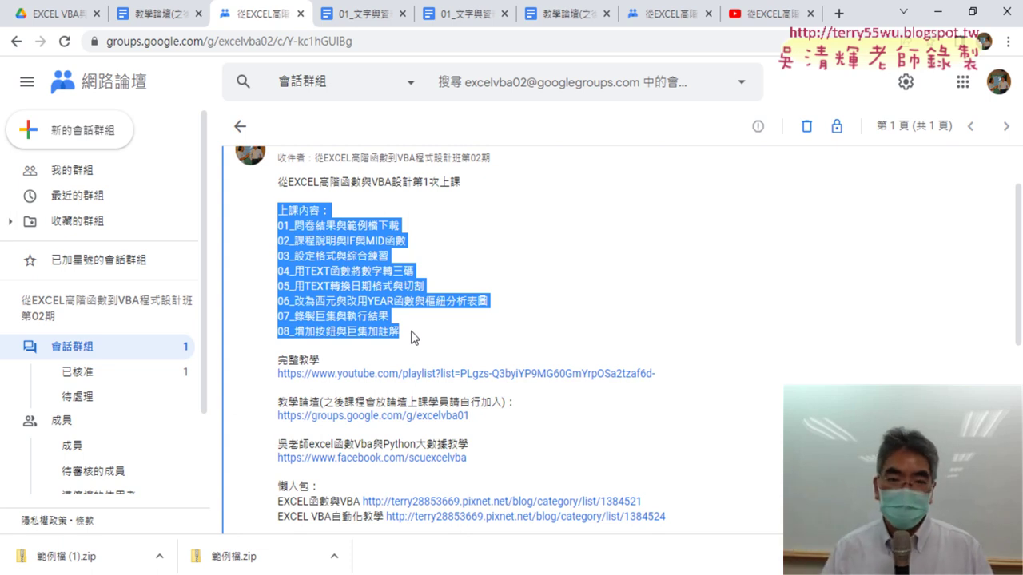
{"action": "left_click", "coordinate": [366, 373]}
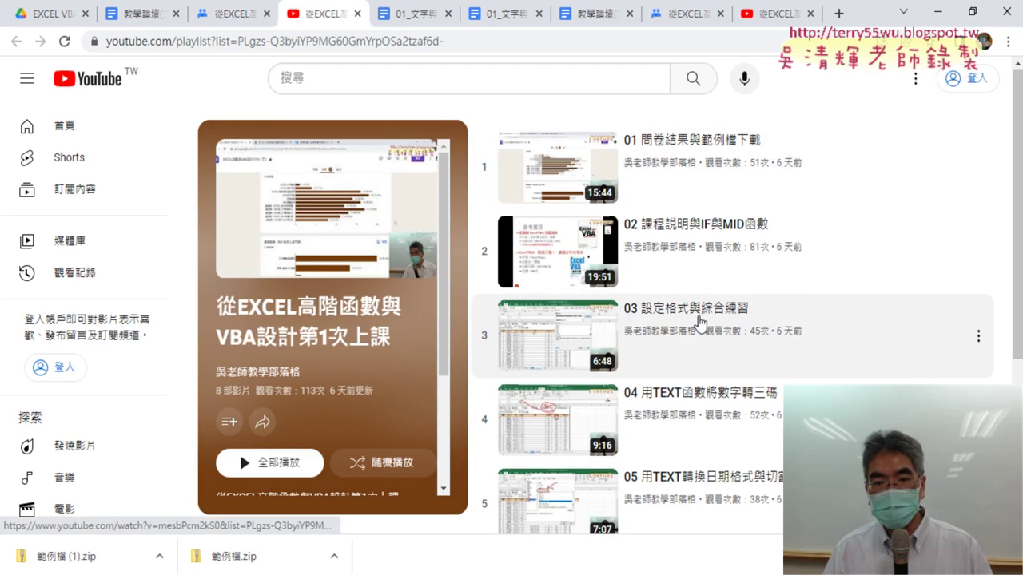
{"action": "scroll", "coordinate": [701, 320], "scroll_direction": "down", "scroll_amount": 2}
{"action": "scroll", "coordinate": [701, 320], "scroll_direction": "up", "scroll_amount": 2}
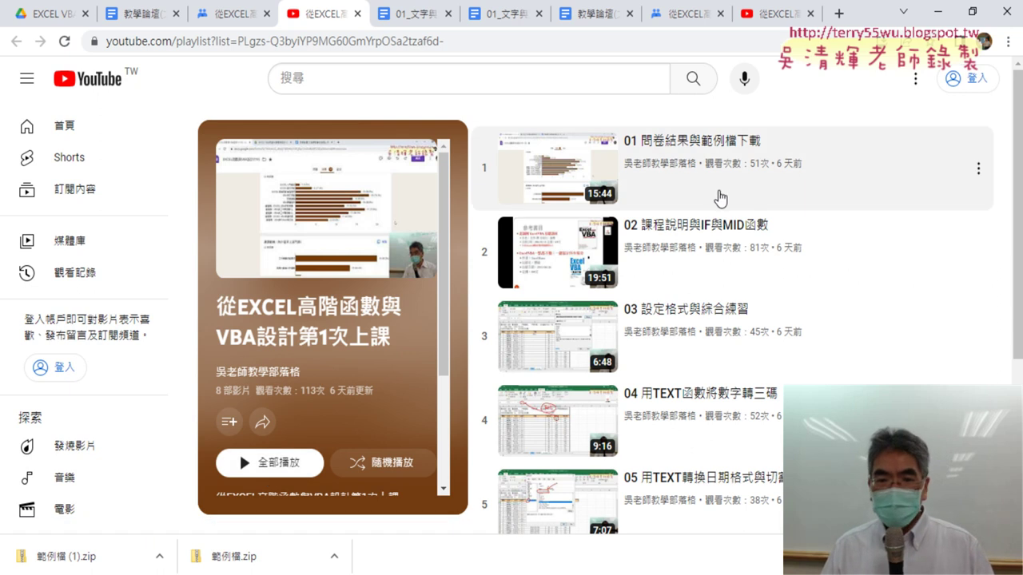
{"action": "scroll", "coordinate": [692, 340], "scroll_direction": "down", "scroll_amount": 1}
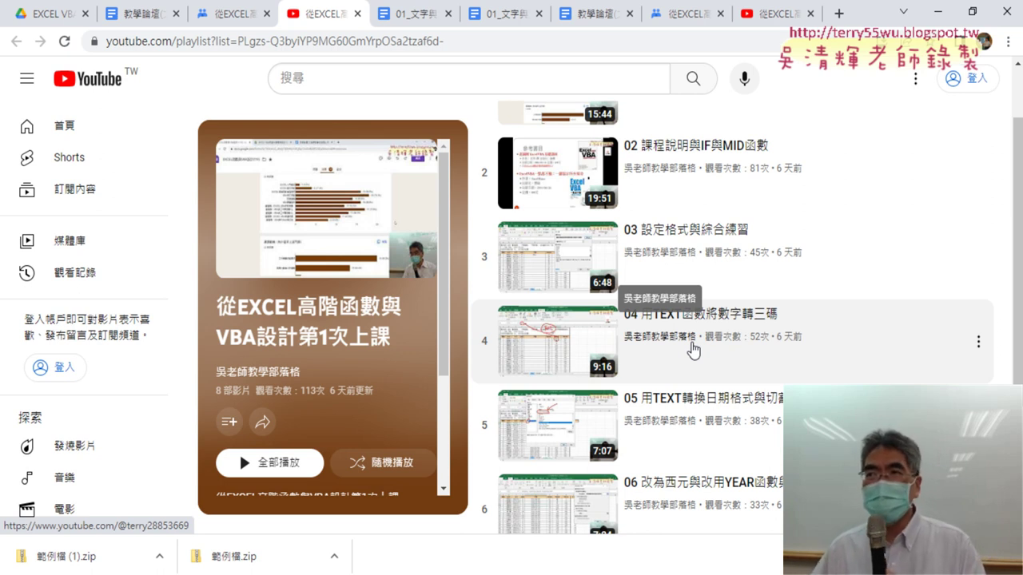
{"action": "scroll", "coordinate": [692, 350], "scroll_direction": "down", "scroll_amount": 1}
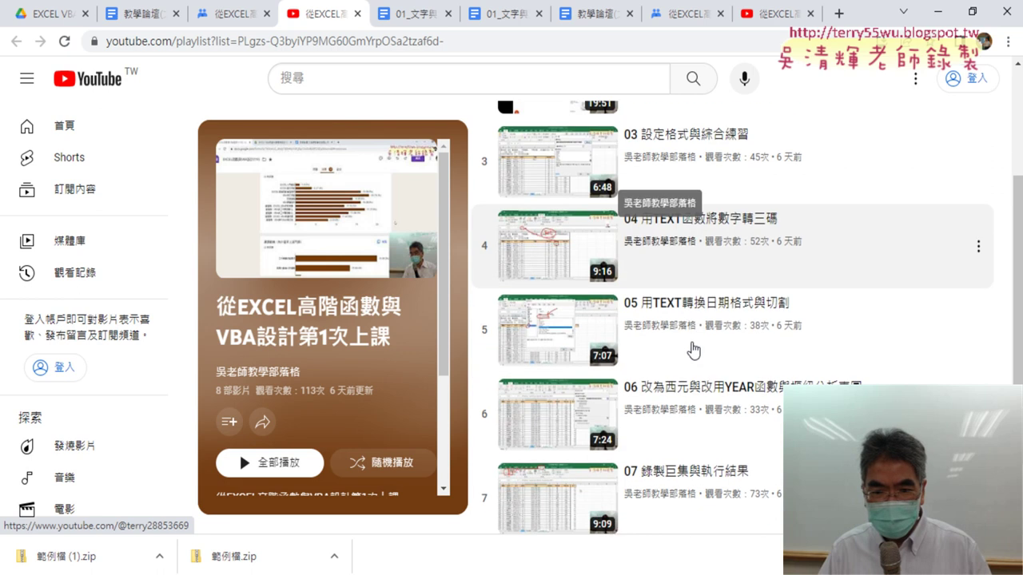
{"action": "scroll", "coordinate": [692, 350], "scroll_direction": "down", "scroll_amount": 1}
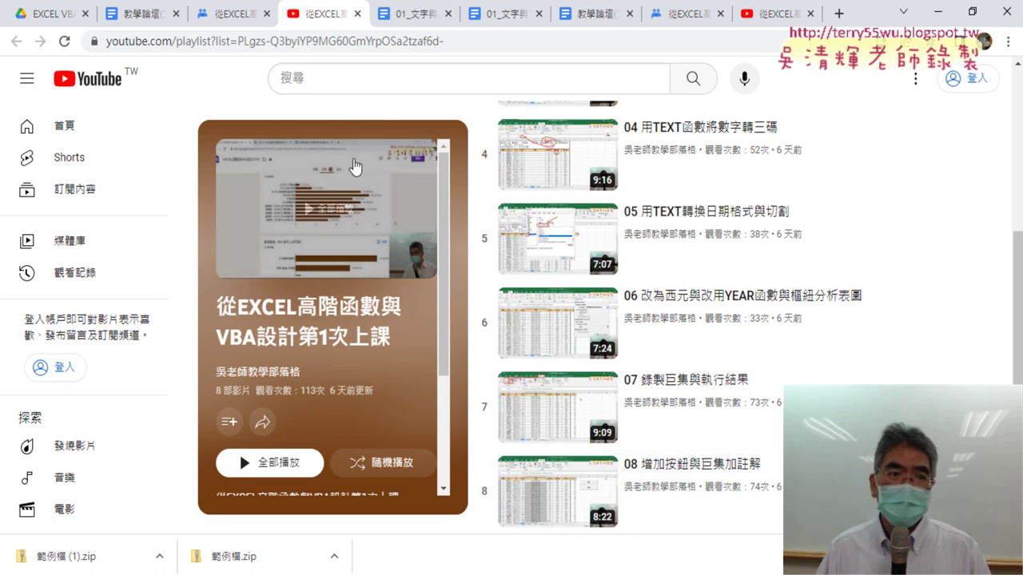
Minimize Chrome, go to the 綜合練習 (TEXT) sheet, and run 清除 then 串接.
{"action": "left_click", "coordinate": [940, 19]}
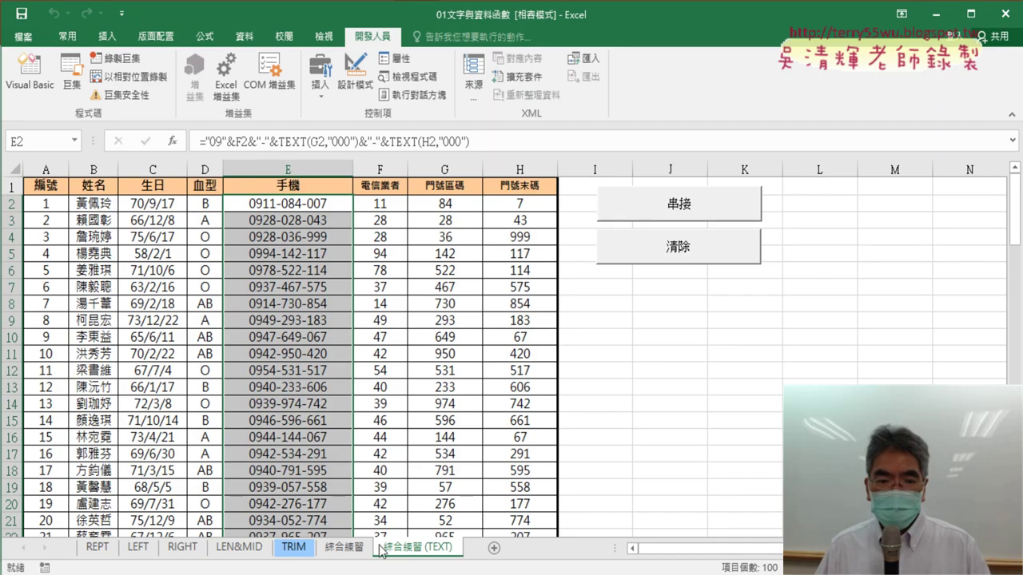
{"action": "left_click", "coordinate": [346, 554]}
{"action": "left_click", "coordinate": [429, 550]}
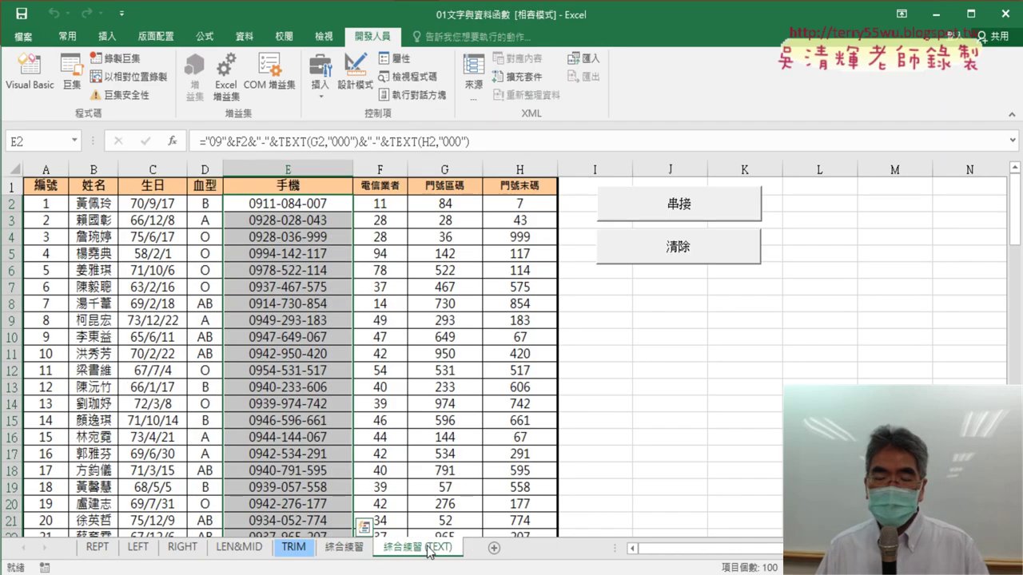
{"action": "left_click", "coordinate": [720, 256]}
{"action": "left_click", "coordinate": [714, 211]}
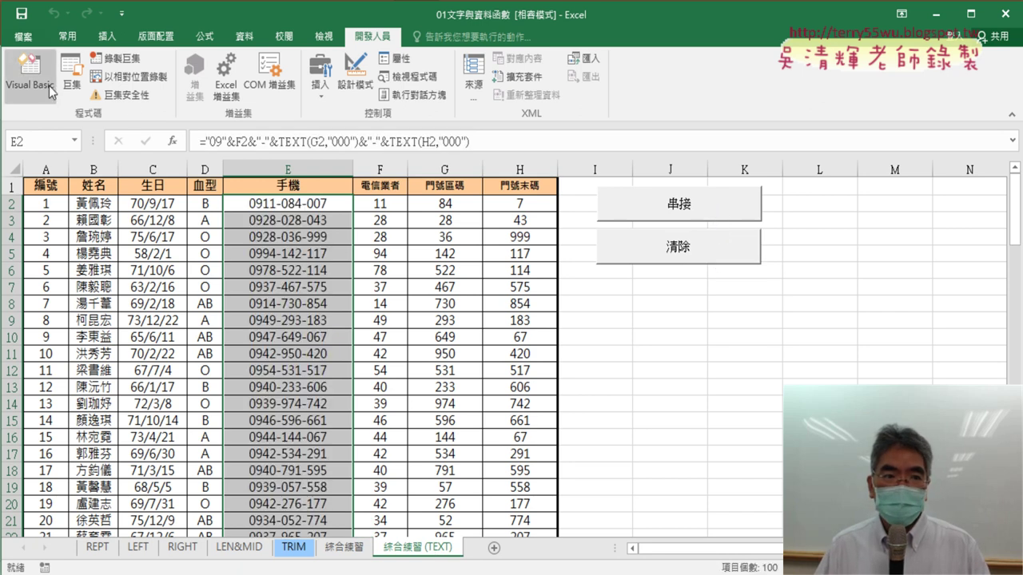
Open Excel Options from the Quick Access Toolbar menu and confirm Customize Ribbon with Developer shown.
{"action": "left_click", "coordinate": [123, 14]}
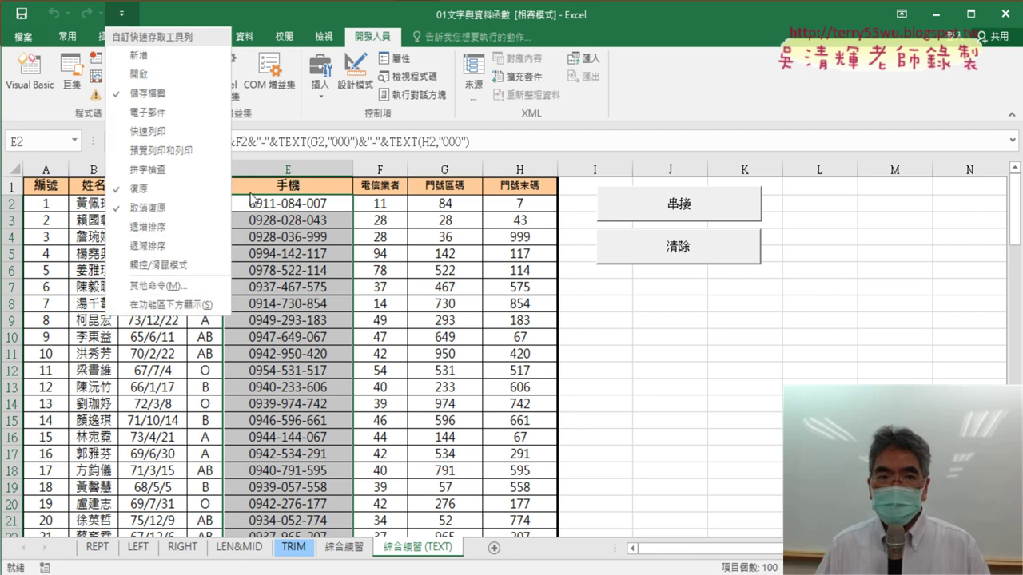
{"action": "left_click", "coordinate": [183, 286]}
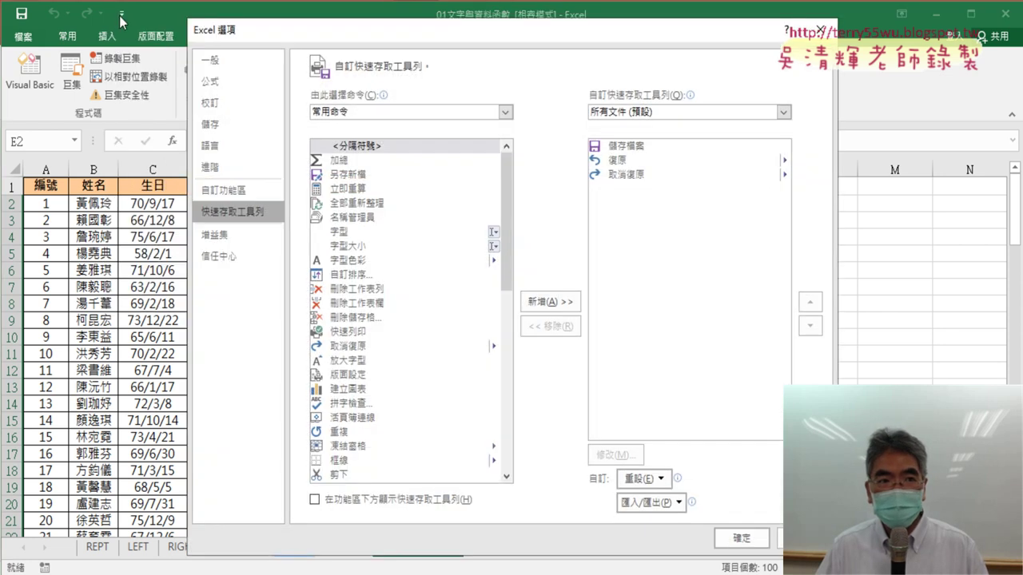
{"action": "left_click", "coordinate": [820, 29]}
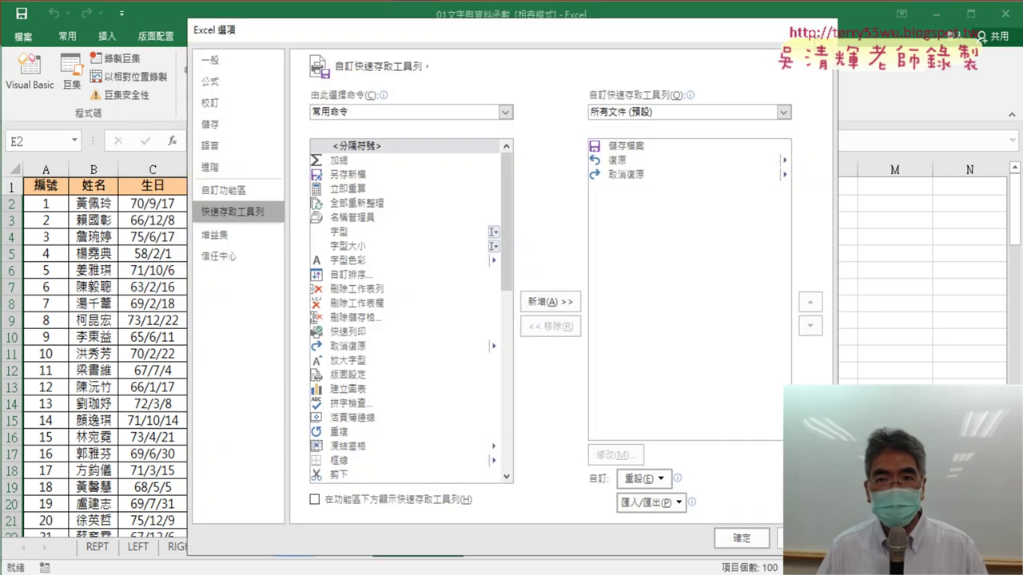
{"action": "left_click", "coordinate": [121, 13]}
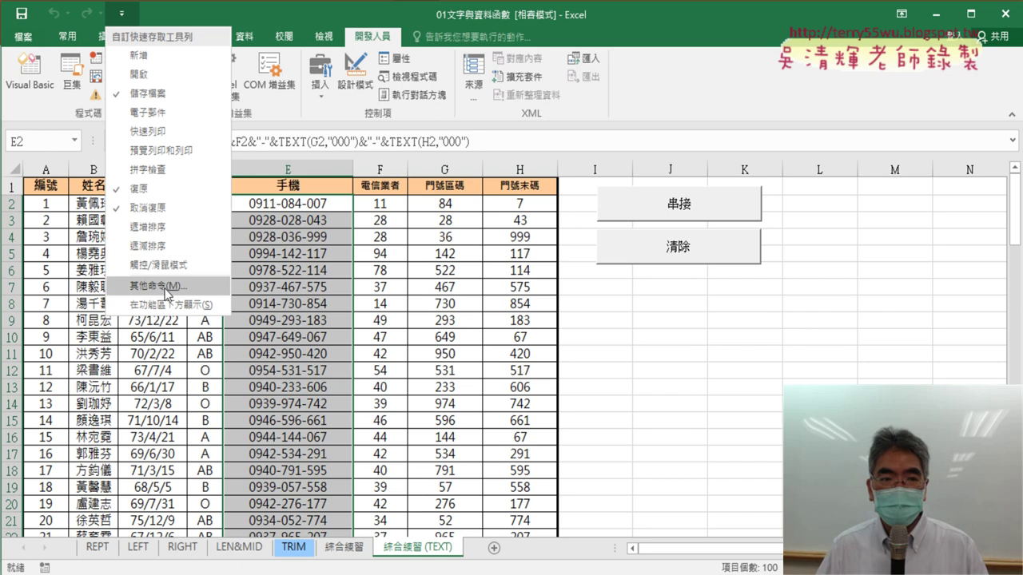
{"action": "left_click", "coordinate": [180, 288]}
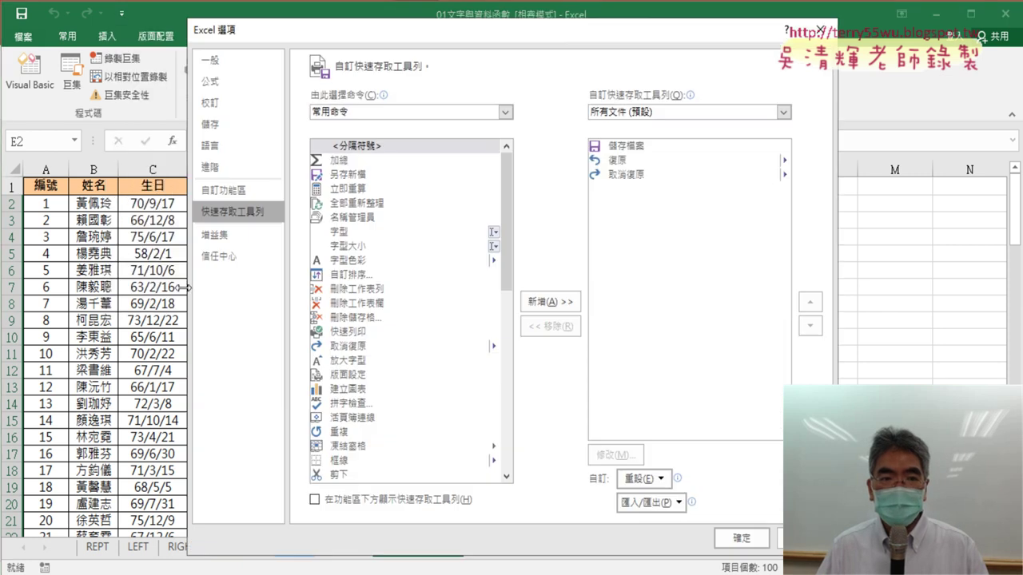
{"action": "left_click", "coordinate": [242, 188]}
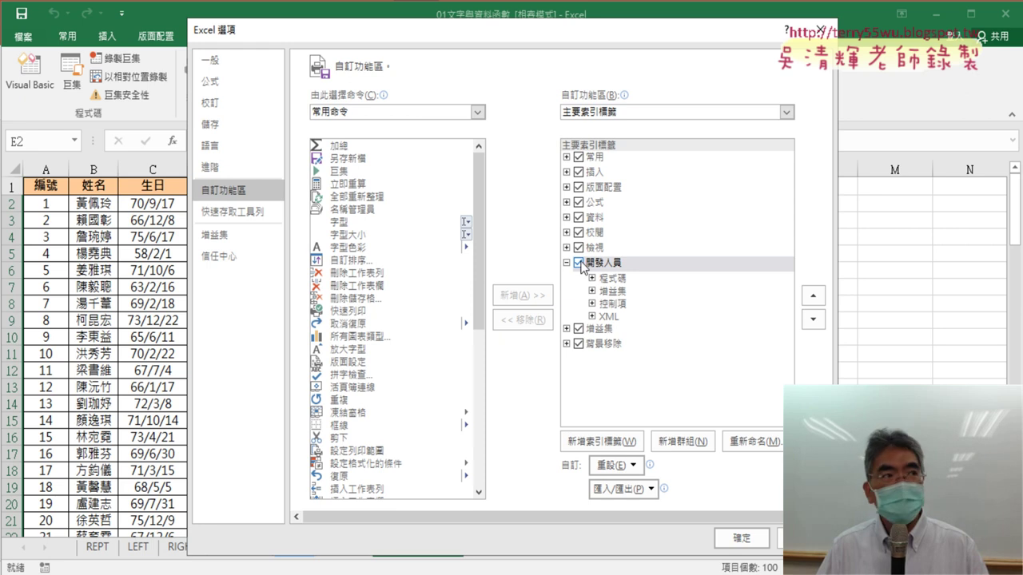
{"action": "left_click", "coordinate": [742, 539]}
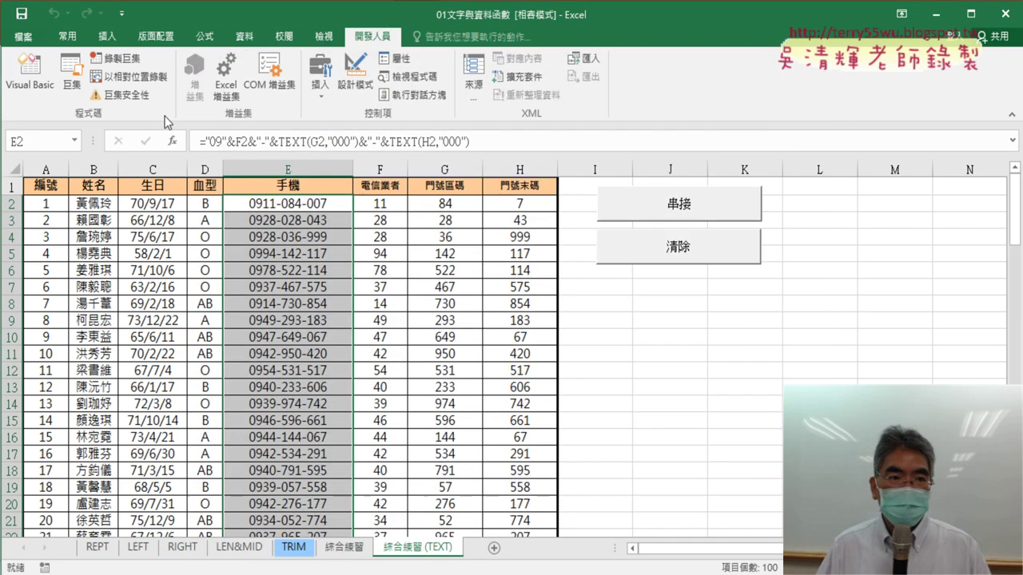
{"action": "left_click", "coordinate": [78, 82]}
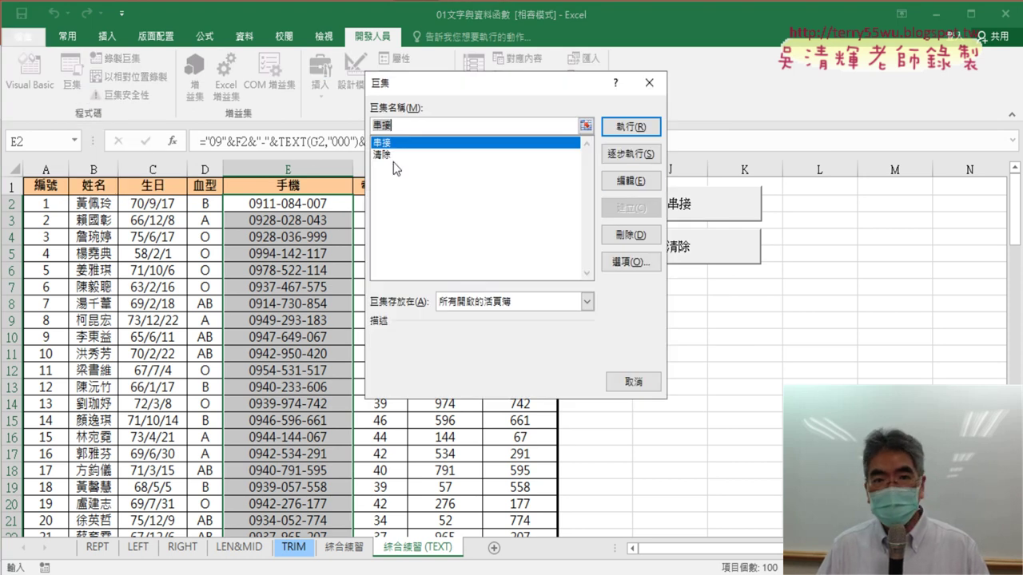
{"action": "left_click", "coordinate": [631, 182]}
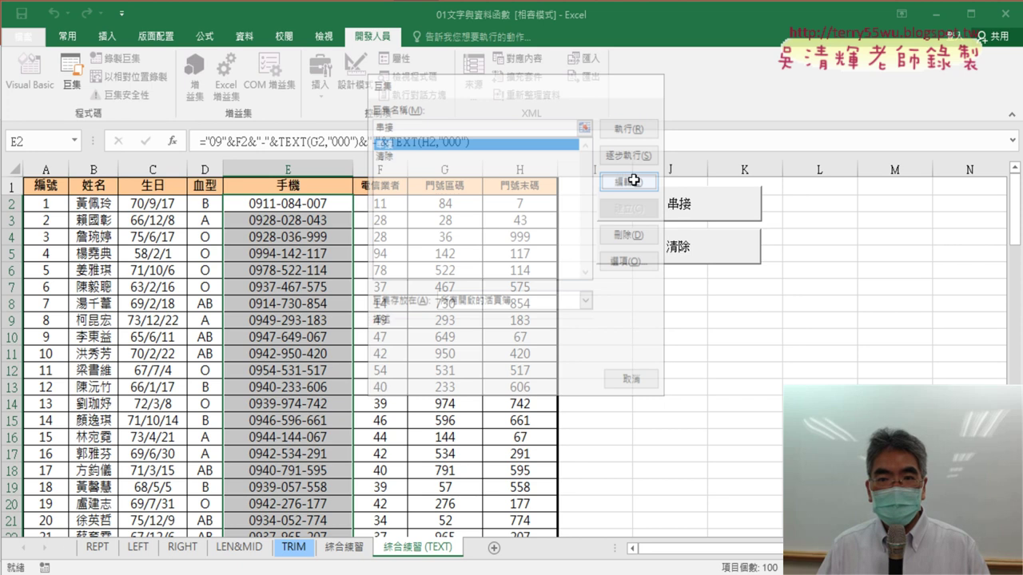
Open the 串接 and 清除 code in the VBA editor, enlarge the project panes, and select all.
{"action": "left_click", "coordinate": [26, 85]}
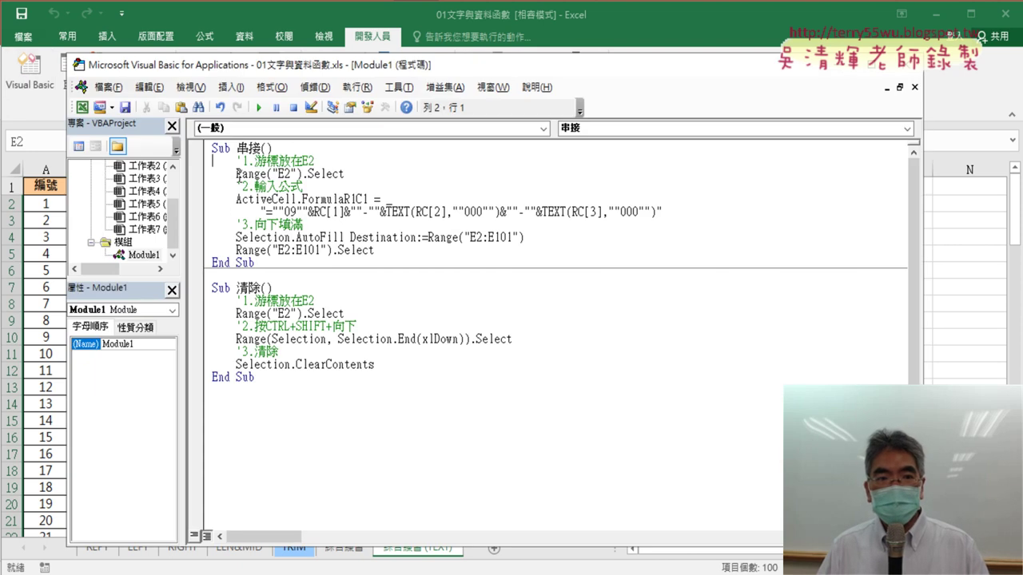
{"action": "mouse_move", "coordinate": [132, 276]}
{"action": "left_mouse_down"}
{"action": "mouse_move", "coordinate": [131, 317]}
{"action": "mouse_move", "coordinate": [202, 301]}
{"action": "left_mouse_up"}
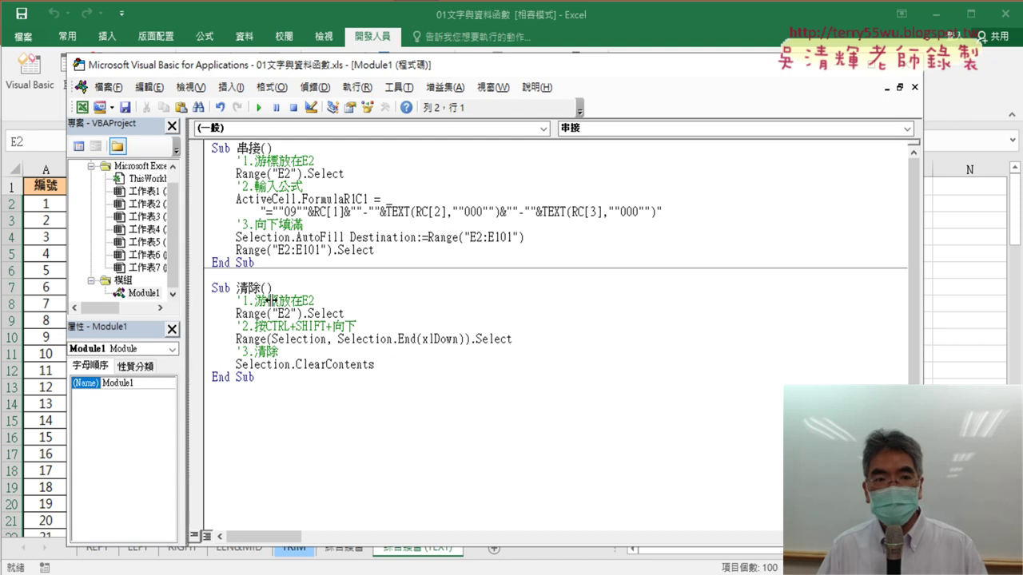
{"action": "left_click_drag", "start_coordinate": [272, 300], "coordinate": [205, 369]}
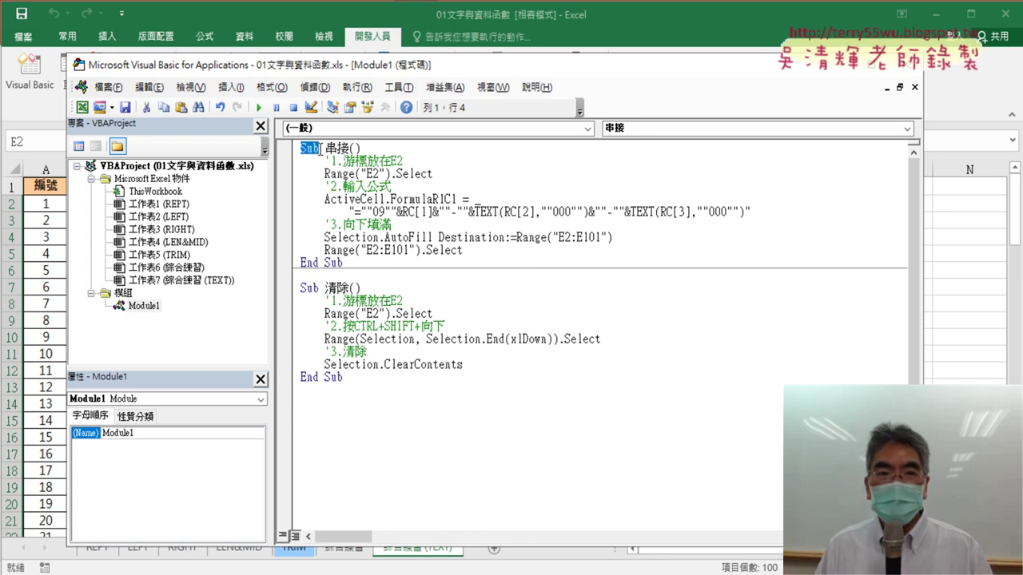
{"action": "left_click", "coordinate": [355, 276]}
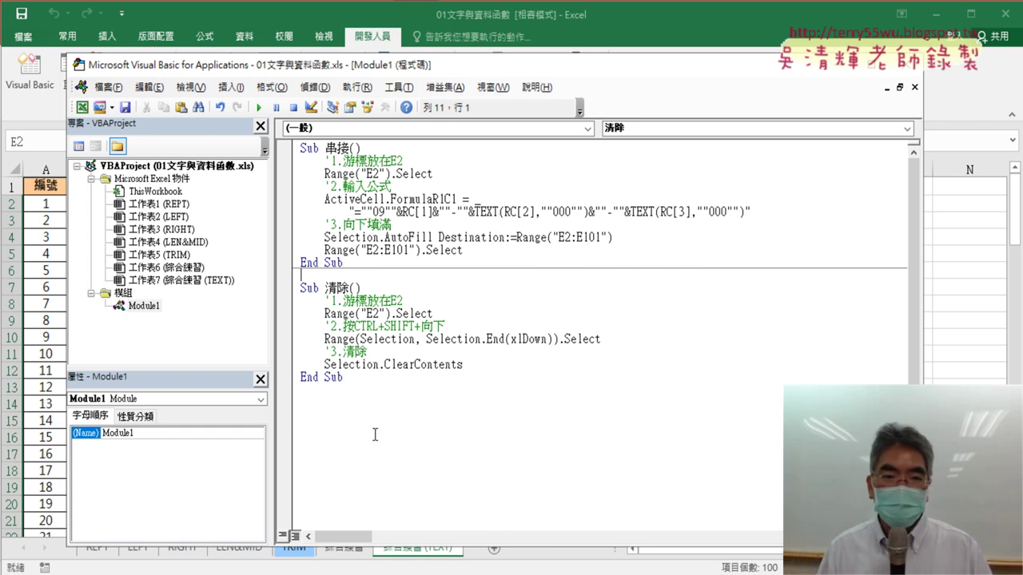
{"action": "key", "text": "ctrl+a"}
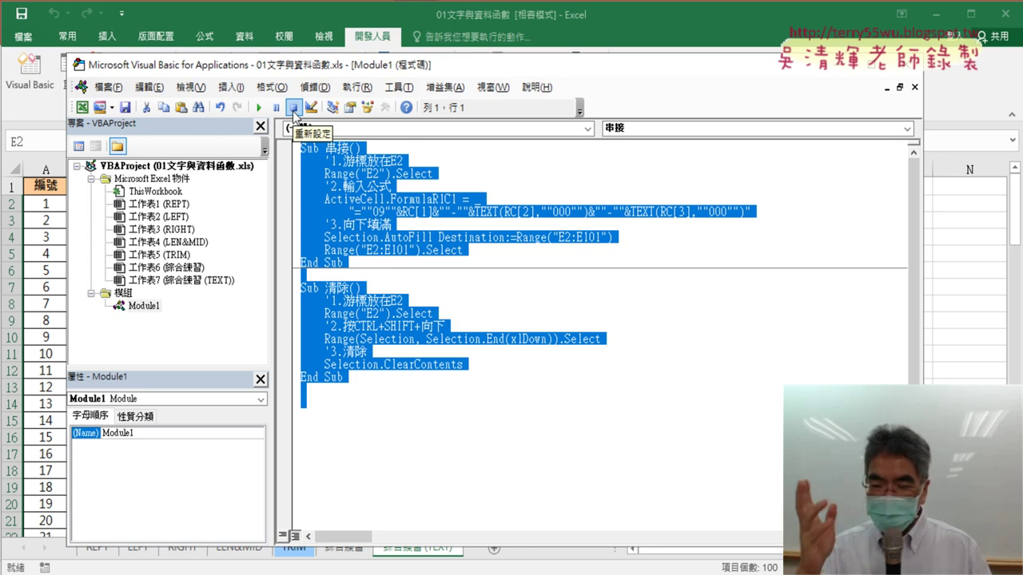
Remove Module1 from the VBA project without exporting it.
{"action": "right_click", "coordinate": [155, 311]}
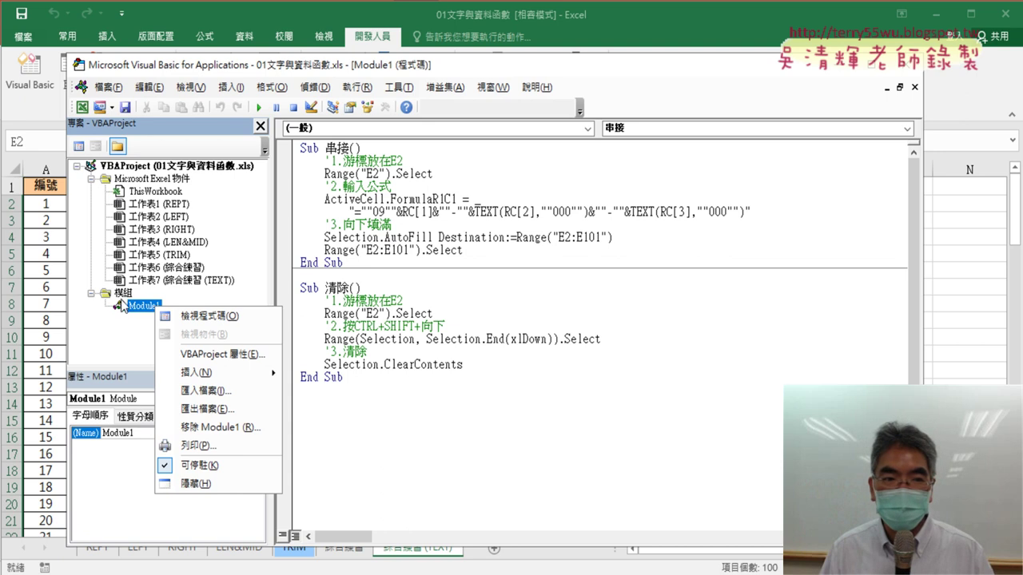
{"action": "left_click", "coordinate": [223, 428]}
{"action": "left_click", "coordinate": [481, 352]}
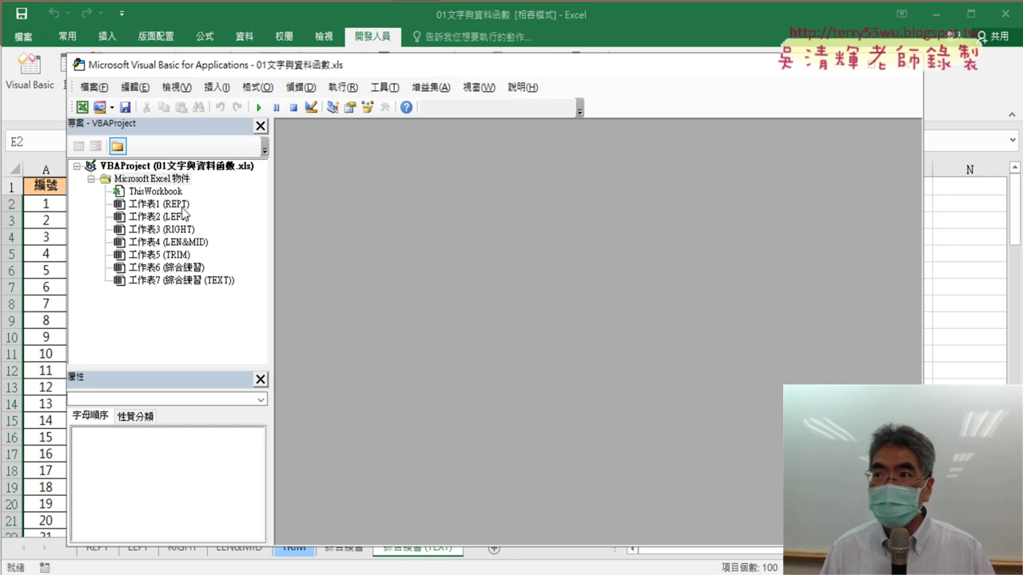
Insert a new empty module into the workbook's VBA project, then switch to the browser.
{"action": "left_click", "coordinate": [905, 64]}
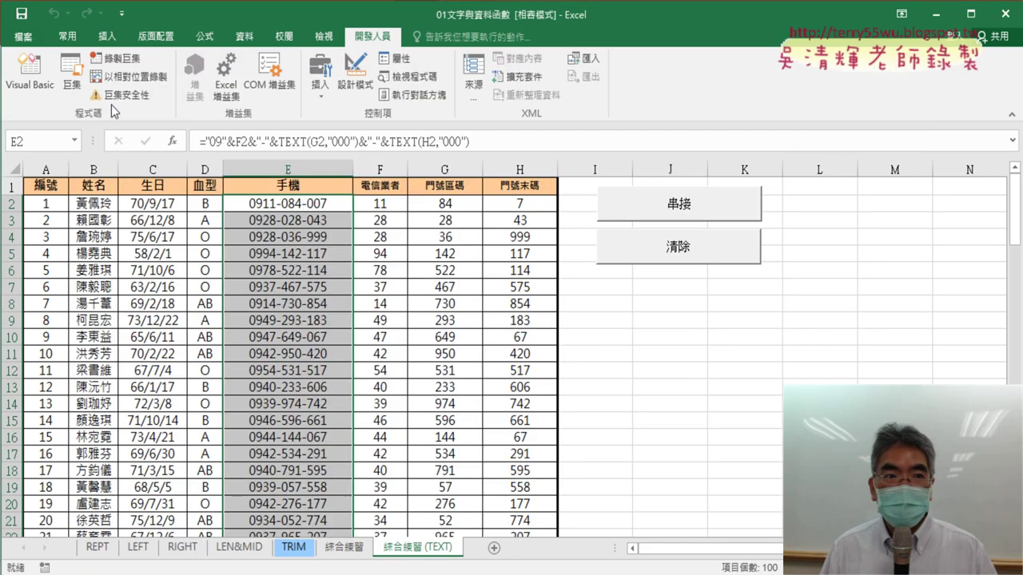
{"action": "left_click", "coordinate": [31, 72]}
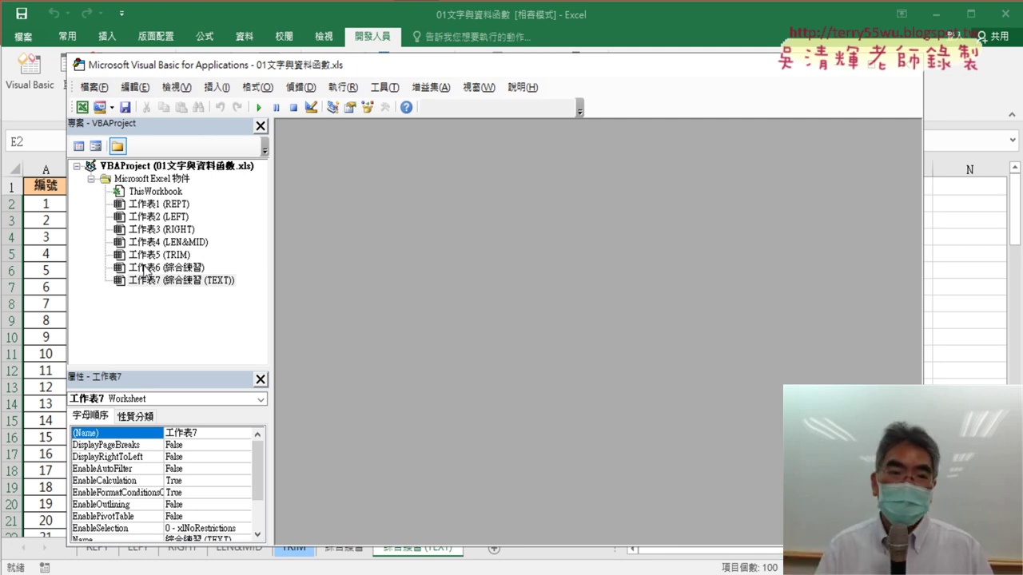
{"action": "left_click_drag", "start_coordinate": [279, 76], "coordinate": [310, 116]}
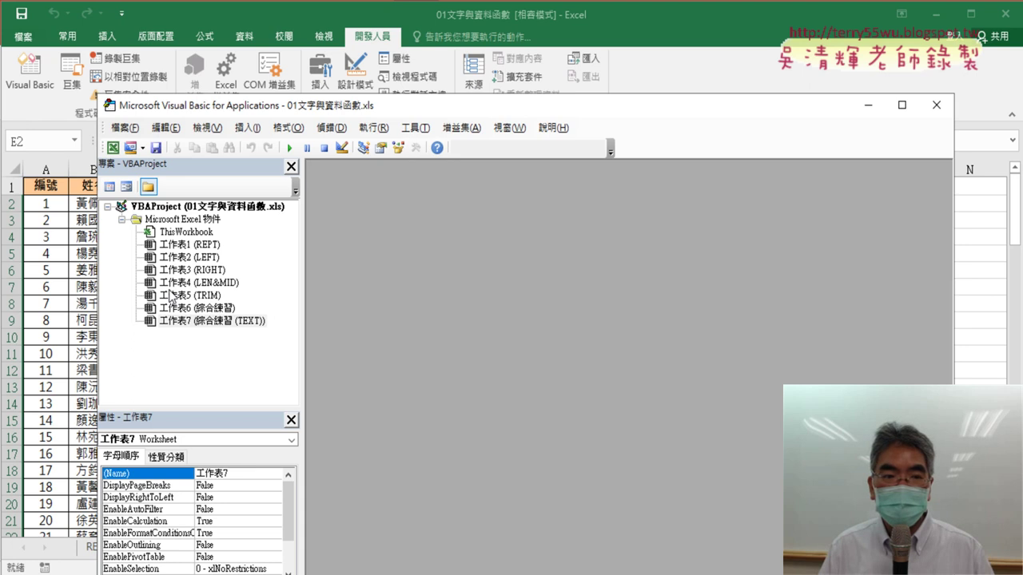
{"action": "right_click", "coordinate": [170, 296]}
{"action": "mouse_move", "coordinate": [232, 356]}
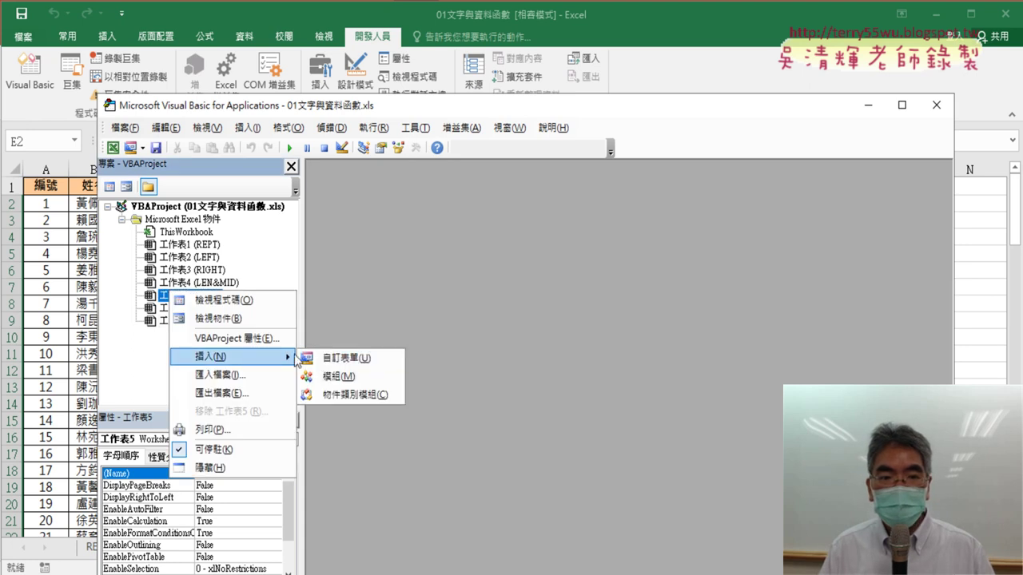
{"action": "left_click", "coordinate": [344, 378]}
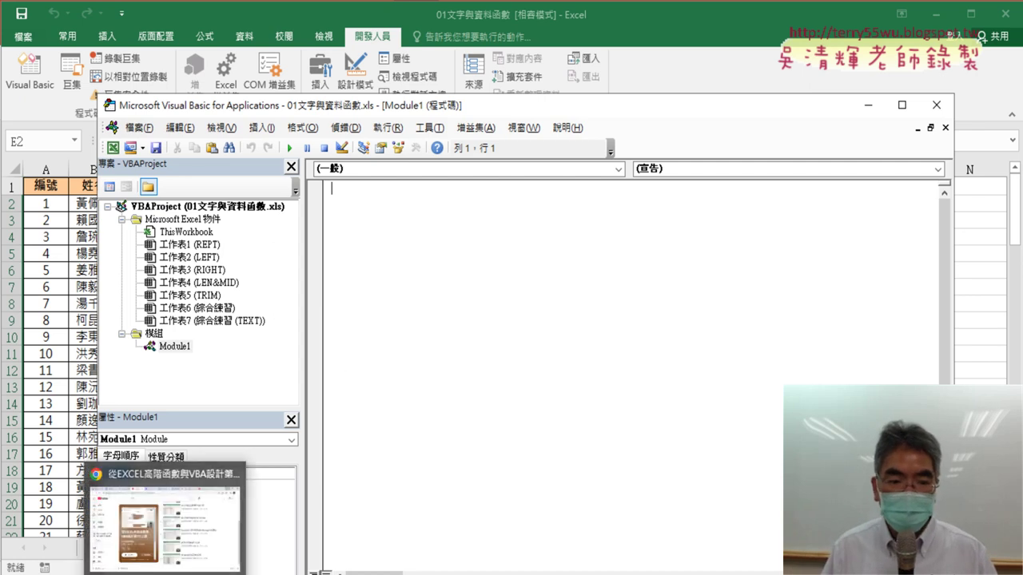
{"action": "left_click", "coordinate": [167, 519]}
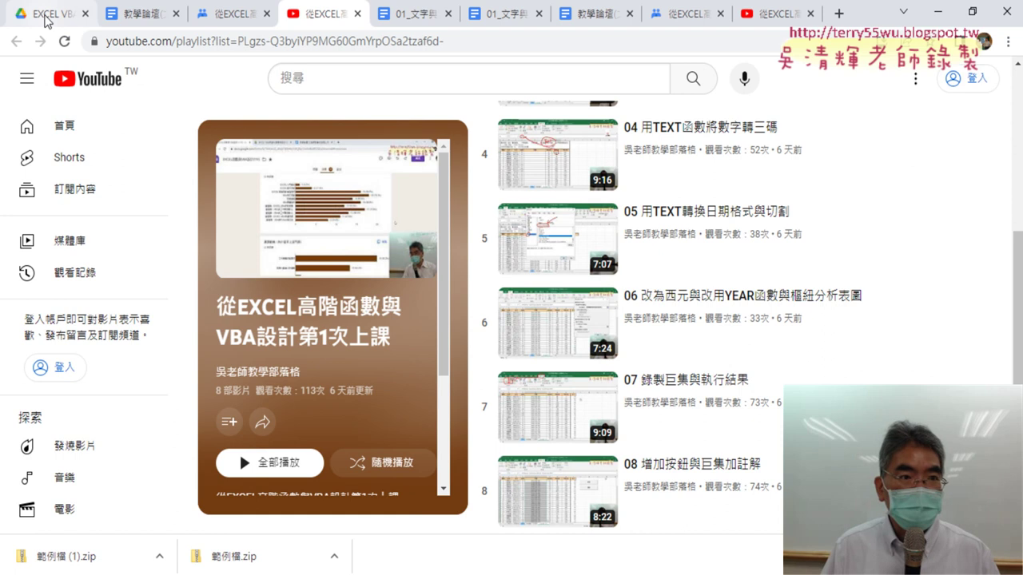
In Google Drive, open the 01_文字與資料函數 folder and its 01_文字與資料函數程式碼 document.
{"action": "left_click", "coordinate": [45, 15]}
{"action": "left_click", "coordinate": [310, 254]}
{"action": "double_click", "coordinate": [310, 254]}
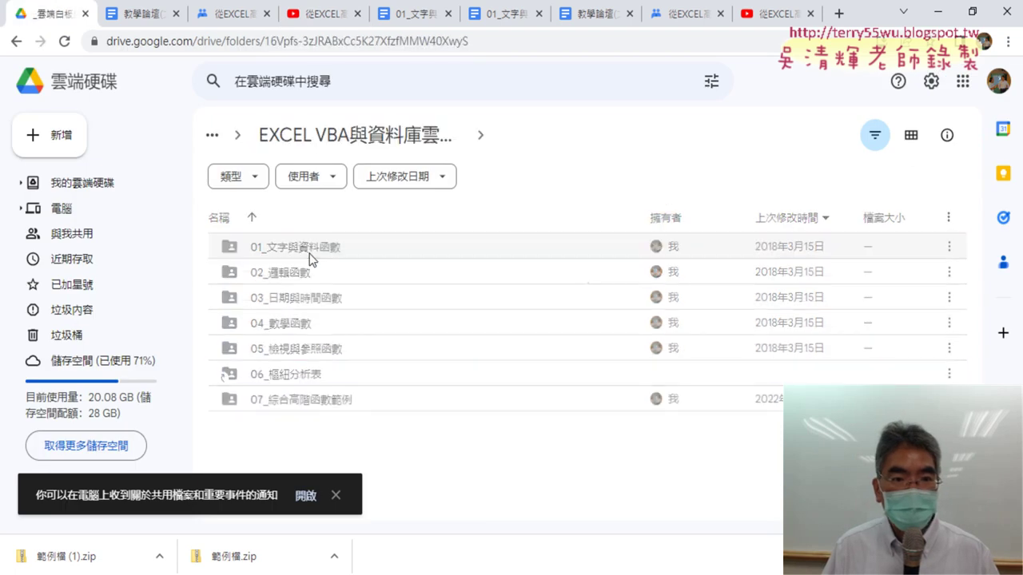
{"action": "double_click", "coordinate": [316, 254]}
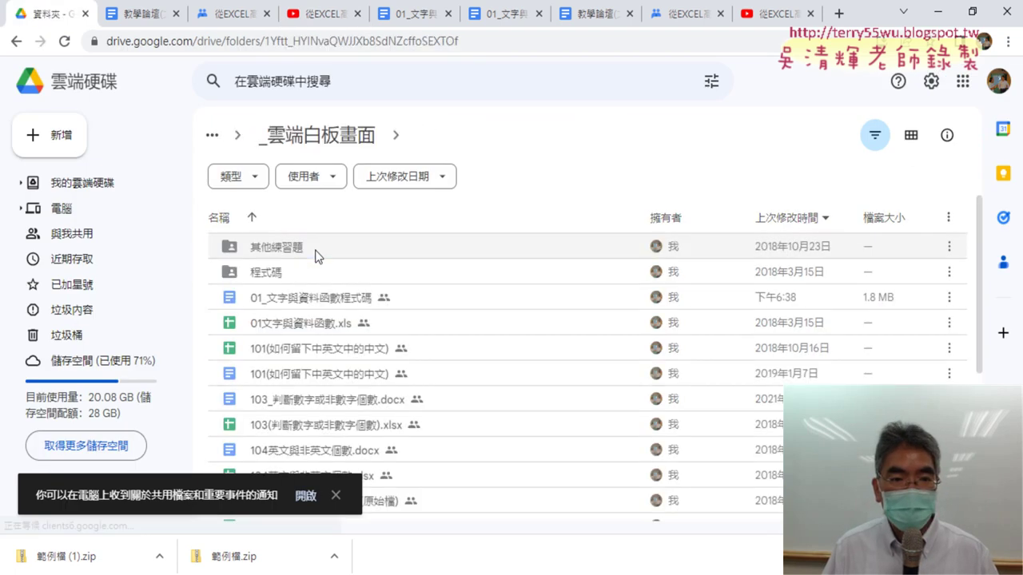
{"action": "double_click", "coordinate": [306, 299]}
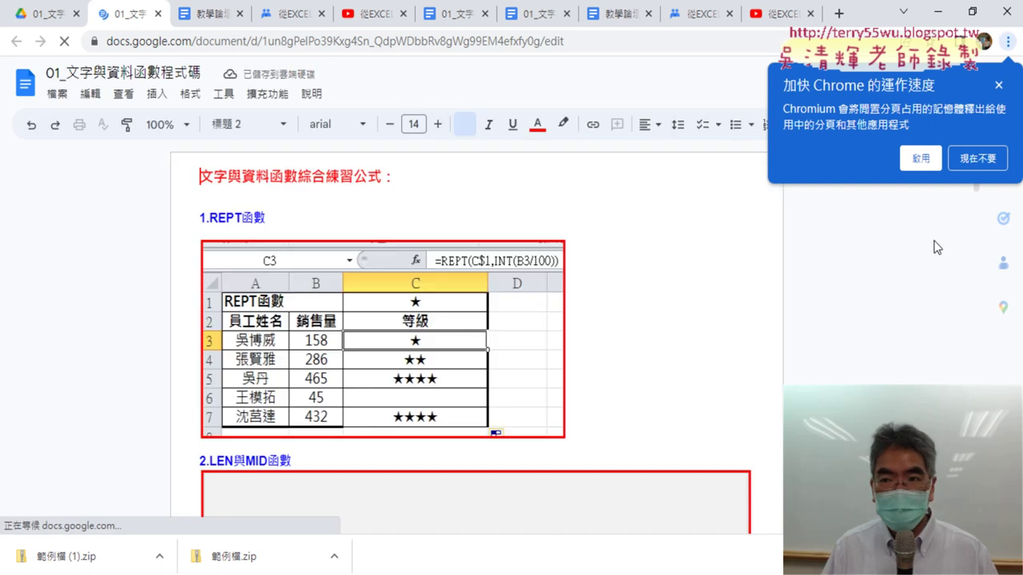
Dismiss the browser speed tip popup and scroll down to section 3 of the notes.
{"action": "left_click", "coordinate": [998, 84]}
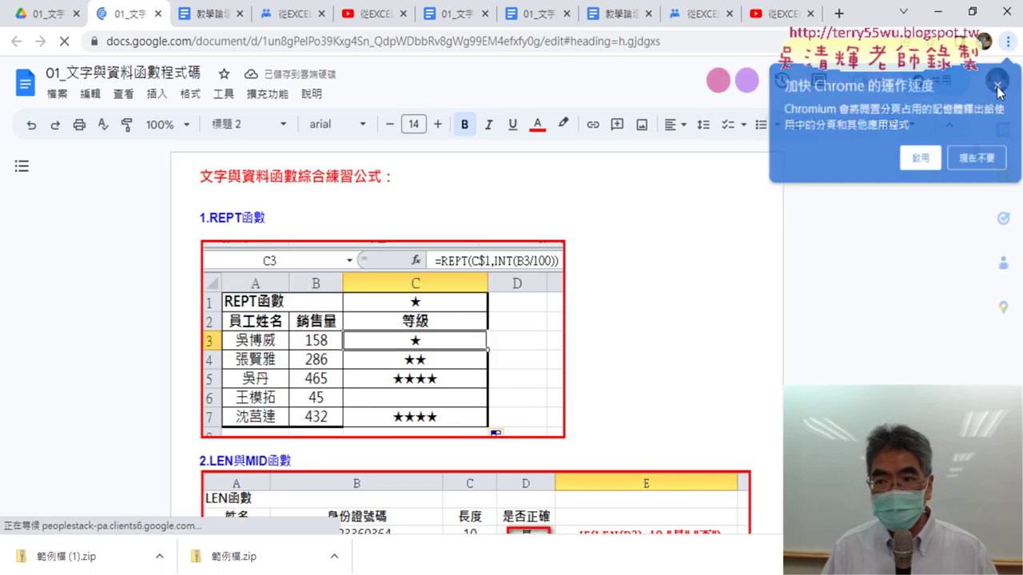
{"action": "mouse_move", "coordinate": [977, 153]}
{"action": "left_mouse_down"}
{"action": "mouse_move", "coordinate": [975, 312]}
{"action": "mouse_move", "coordinate": [946, 342]}
{"action": "left_mouse_up"}
{"action": "mouse_move", "coordinate": [975, 342]}
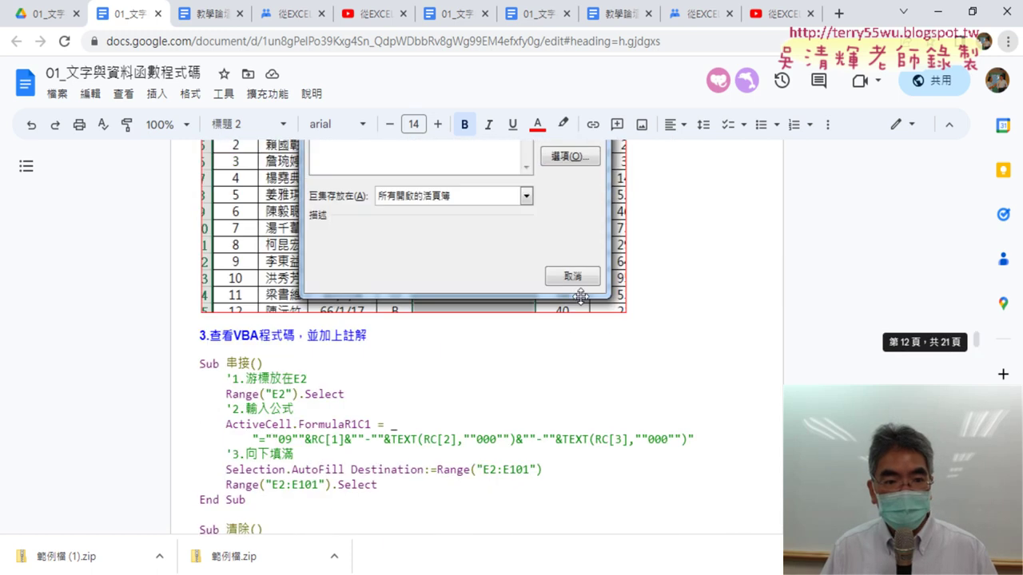
{"action": "scroll", "coordinate": [559, 296], "scroll_direction": "down", "scroll_amount": 2}
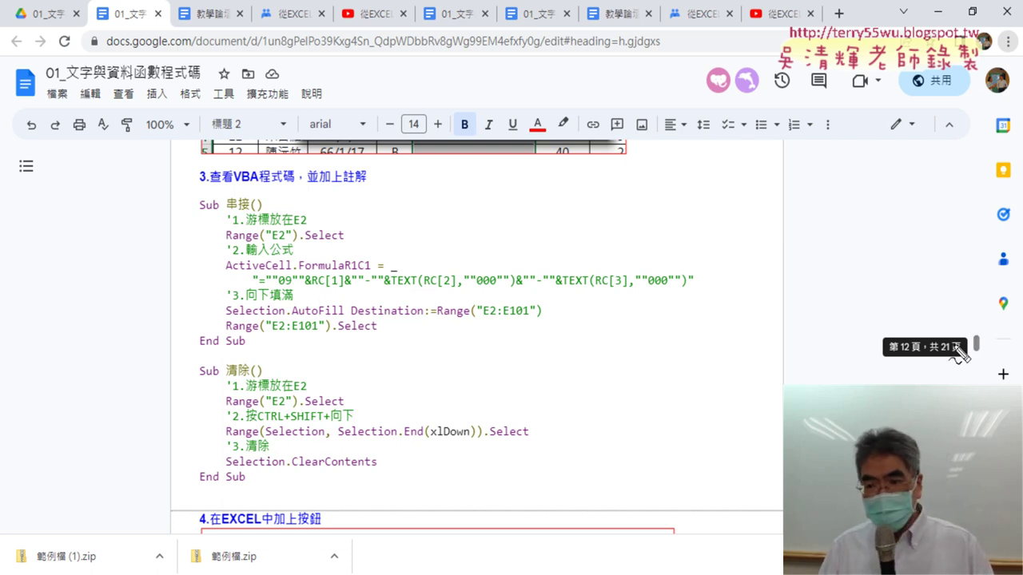
Mark up the section 3 code in red, then select both macros from Sub 串接() to End Sub.
{"action": "mouse_move", "coordinate": [976, 367]}
{"action": "left_mouse_down"}
{"action": "mouse_move", "coordinate": [942, 375]}
{"action": "mouse_move", "coordinate": [879, 308]}
{"action": "mouse_move", "coordinate": [991, 320]}
{"action": "mouse_move", "coordinate": [987, 368]}
{"action": "mouse_move", "coordinate": [898, 376]}
{"action": "mouse_move", "coordinate": [915, 356]}
{"action": "left_mouse_up"}
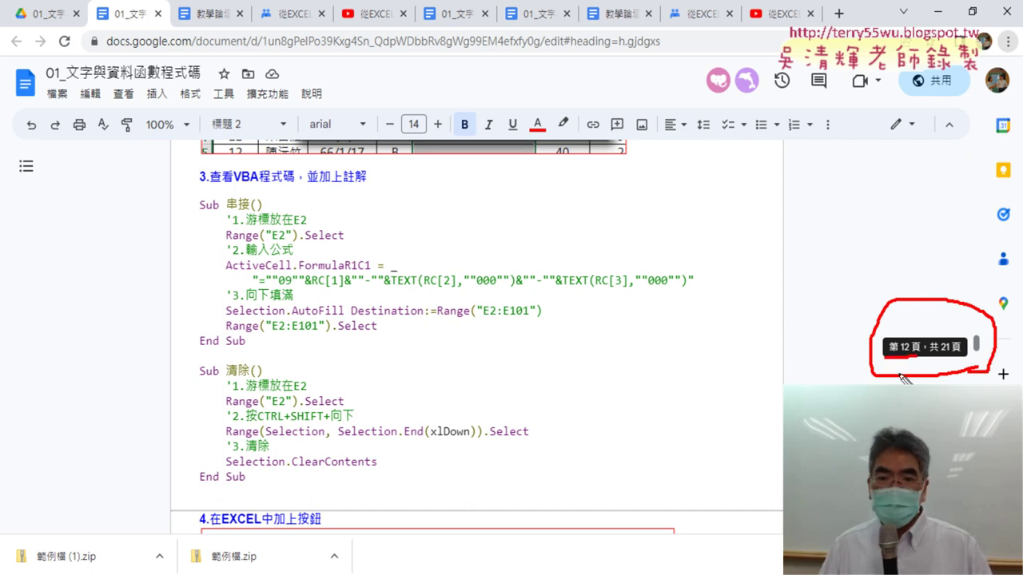
{"action": "left_click_drag", "start_coordinate": [184, 183], "coordinate": [247, 182]}
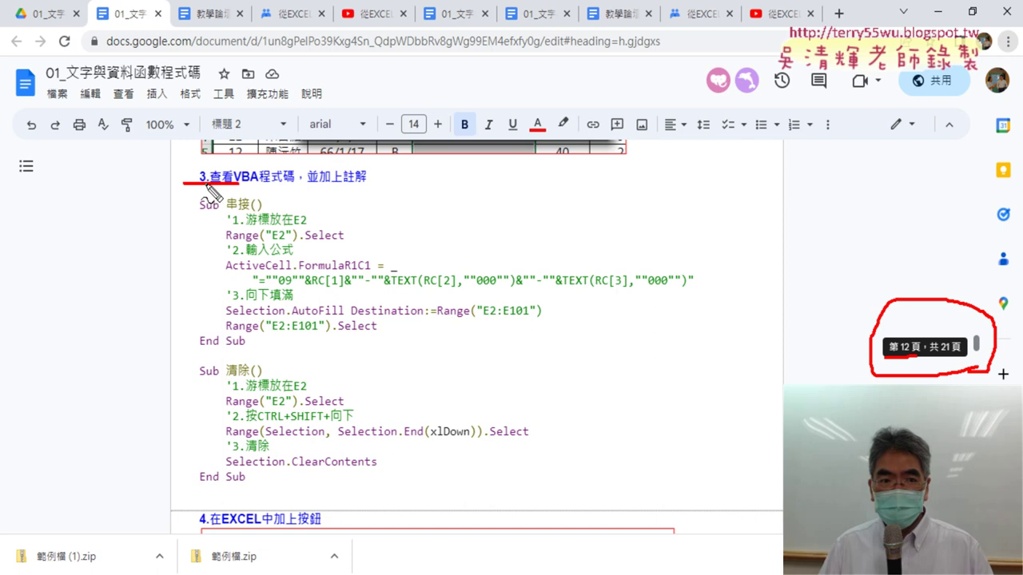
{"action": "left_click_drag", "start_coordinate": [198, 492], "coordinate": [282, 489]}
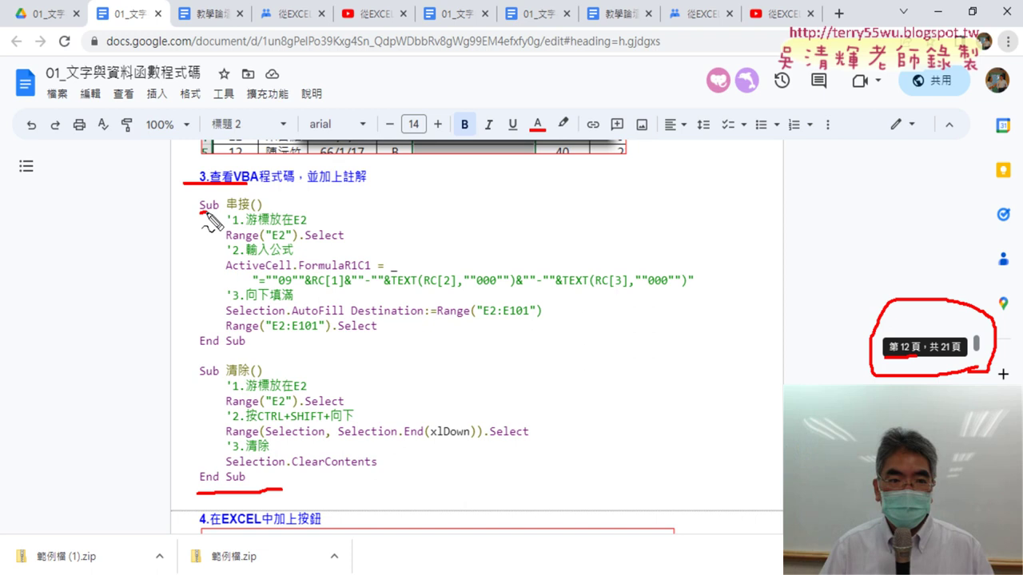
{"action": "left_click_drag", "start_coordinate": [199, 352], "coordinate": [246, 351]}
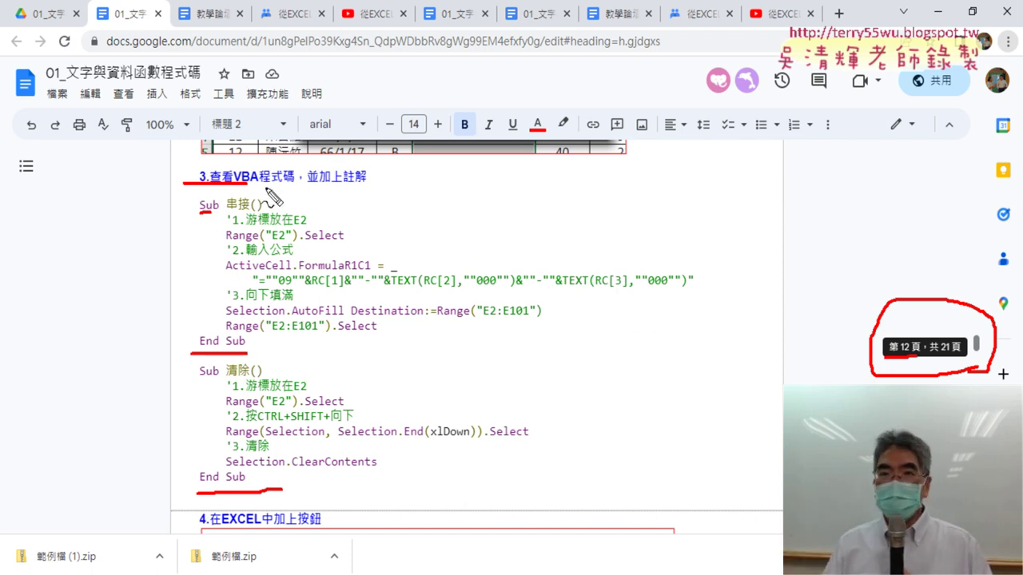
{"action": "key", "text": "Escape"}
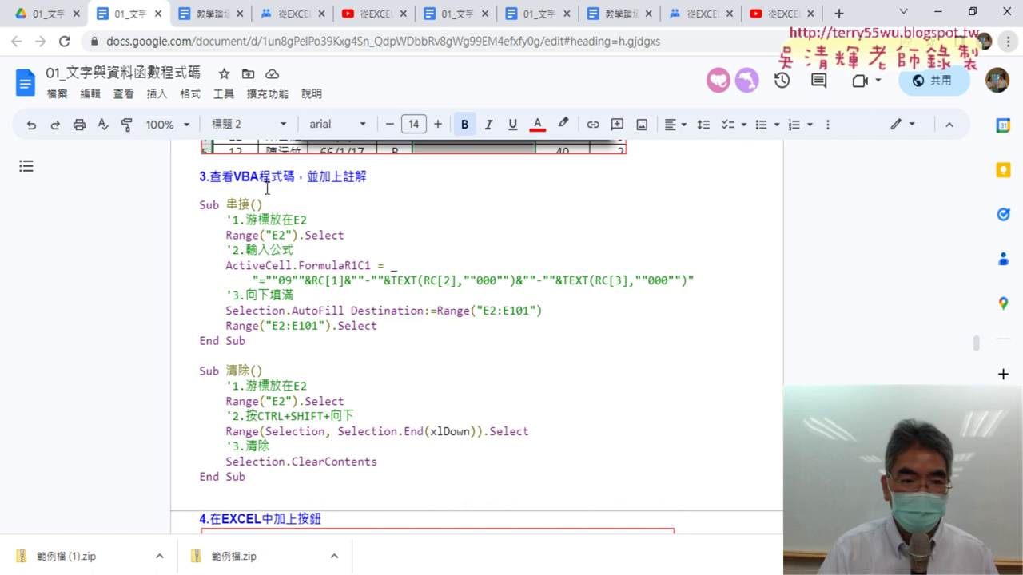
{"action": "left_click_drag", "start_coordinate": [283, 485], "coordinate": [188, 206]}
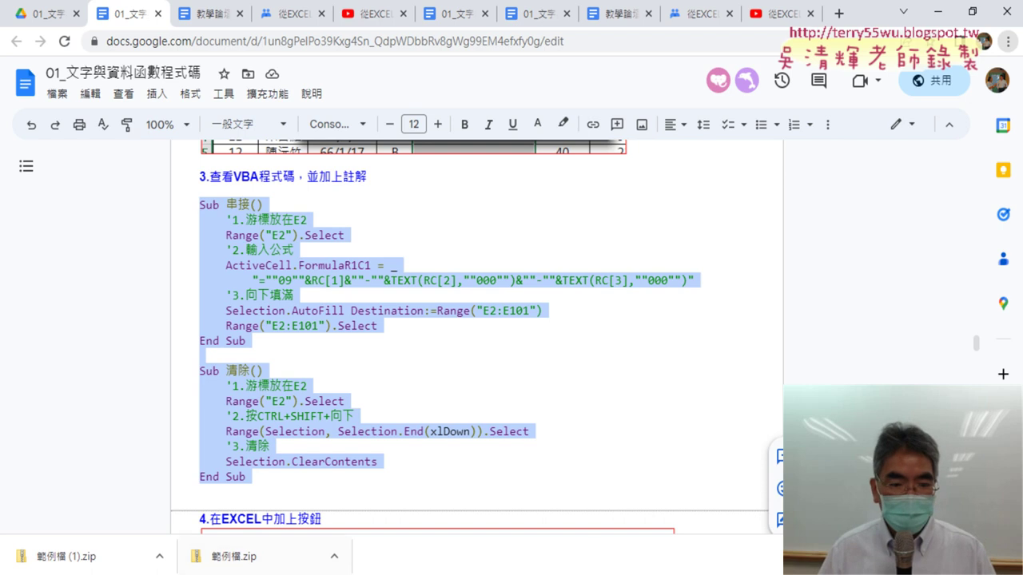
Paste the 串接 and 清除 macros into Module1 and move the editor to reveal column E.
{"action": "left_click", "coordinate": [318, 519]}
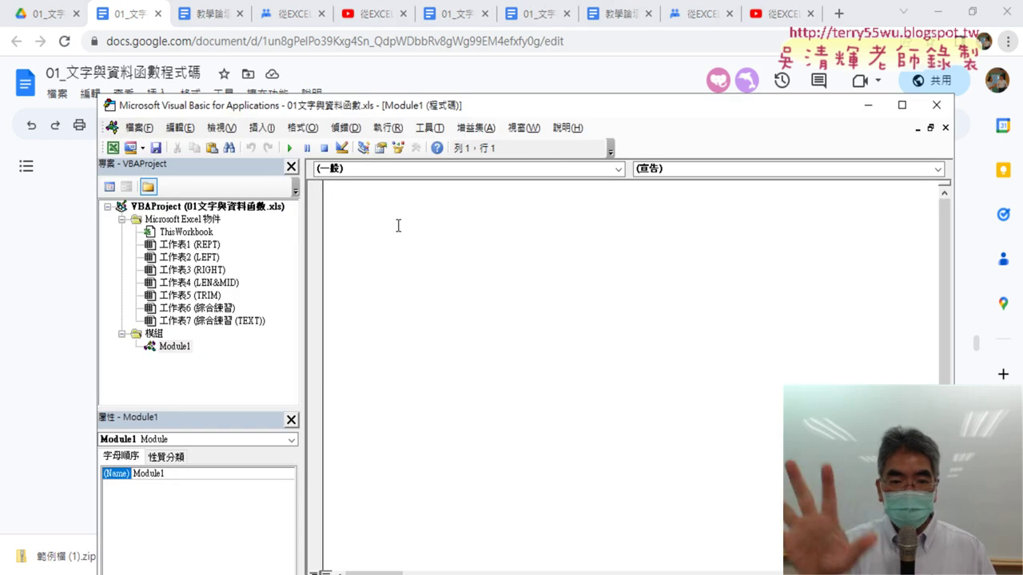
{"action": "type", "text": "Sub 串接()     '1.游標放在E2     Range(\"E2\").Select     '2.輸入公式     ActiveCell.FormulaR1C1 = _         \"=\"\"09\"\"&RC[1]&\"\"-\"\"&TEXT(RC[2],\"\"000\"\")&\"\"-\"\"&TEXT(RC[3],\"\"000\"\")\"     '3.向下填滿     Selection.AutoFill Destination:=Range(\"E2:E101\")     Range(\"E2:E101\").Select End Sub  Sub 清除()     '1.游標放在E2     Range(\"E2\").Select     '2.按CTRL+SHIFT+向下     Range(Selection, Selection.End(xlDown)).Select     '3.清除     Selection.ClearContents End Sub"}
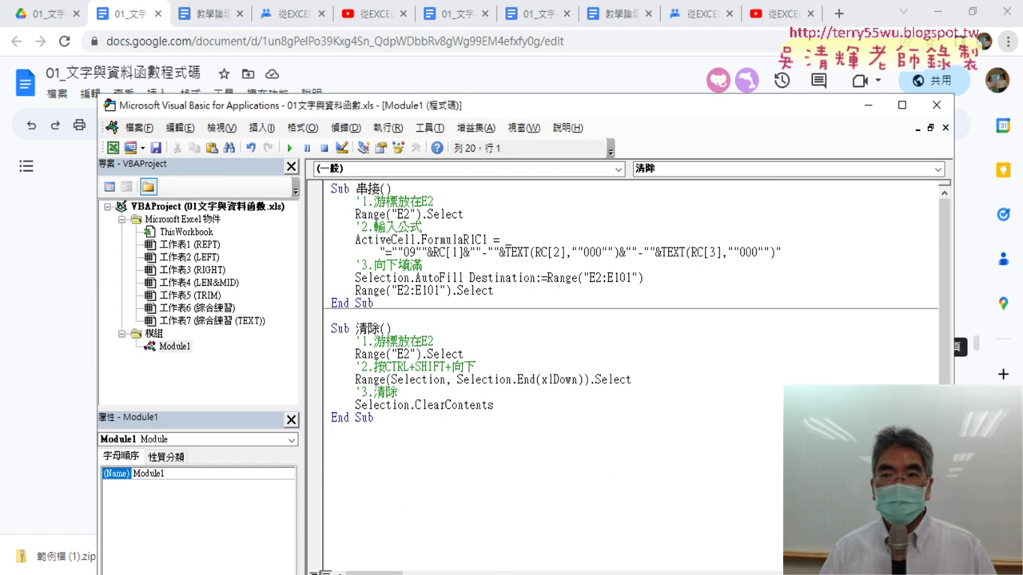
{"action": "left_click", "coordinate": [946, 16]}
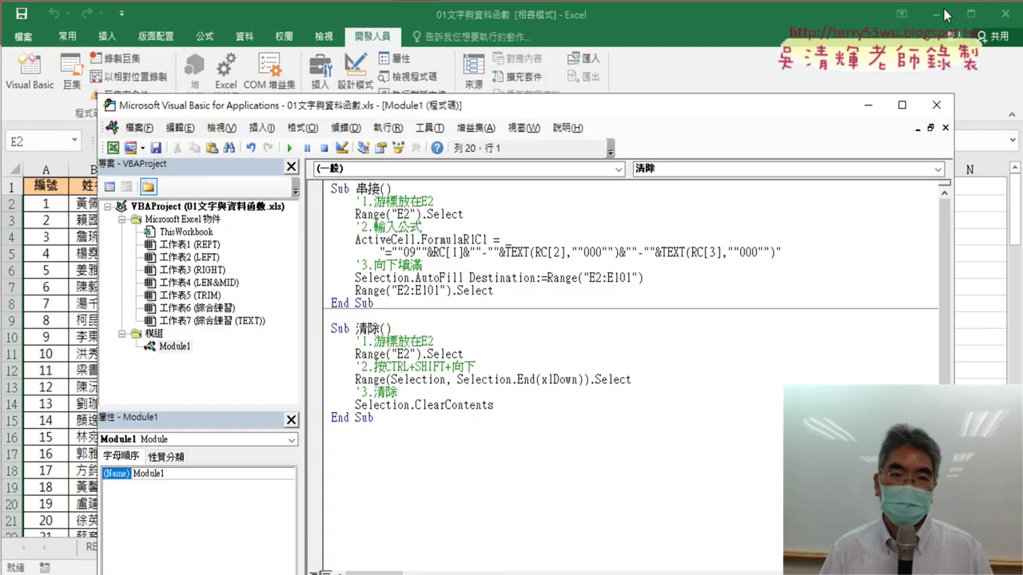
{"action": "left_click_drag", "start_coordinate": [601, 108], "coordinate": [855, 49]}
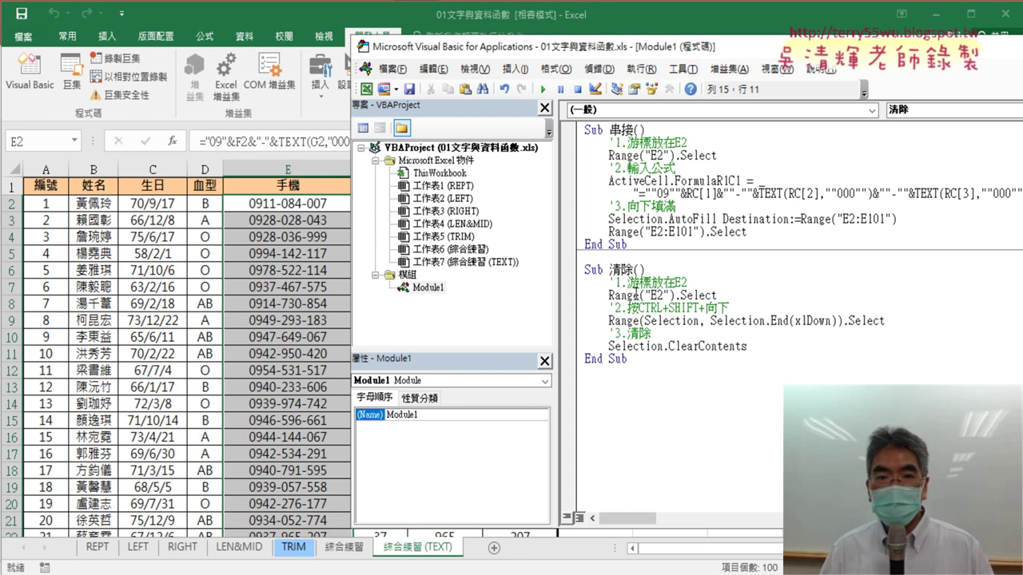
Run 清除 to empty the 手機 column, then run 串接 to refill it with phone numbers.
{"action": "left_click", "coordinate": [542, 90]}
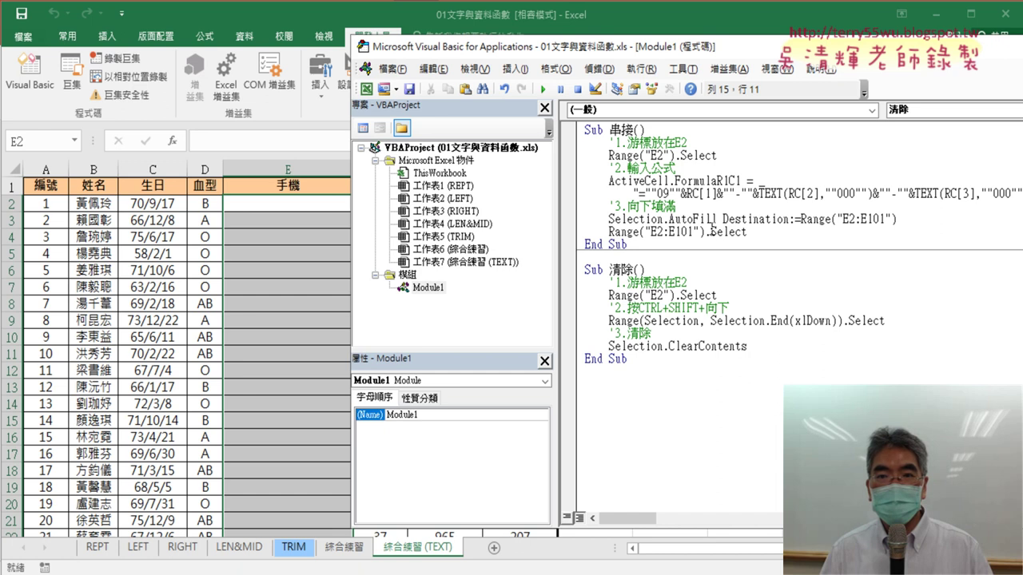
{"action": "left_click", "coordinate": [627, 168]}
{"action": "left_click", "coordinate": [546, 89]}
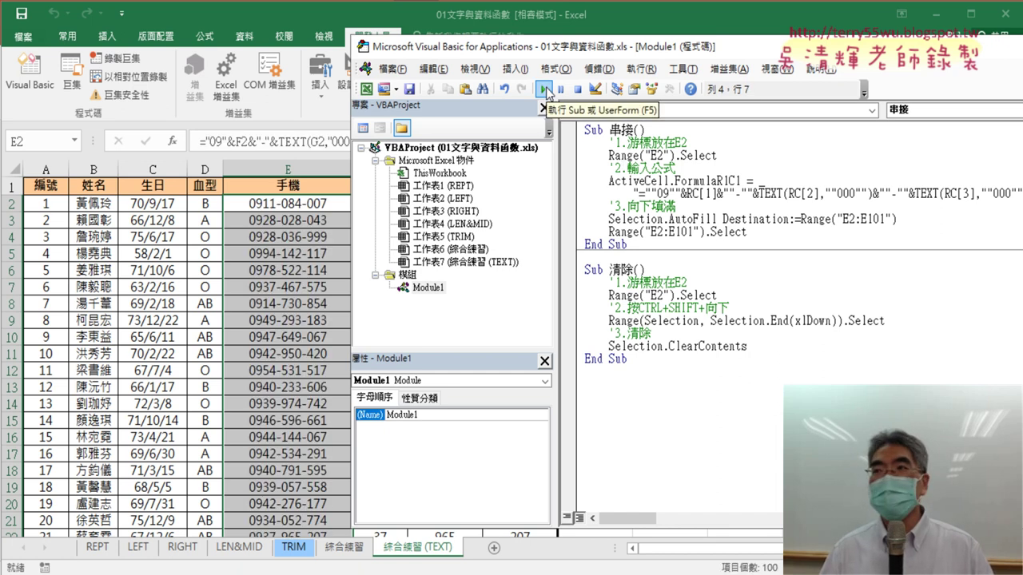